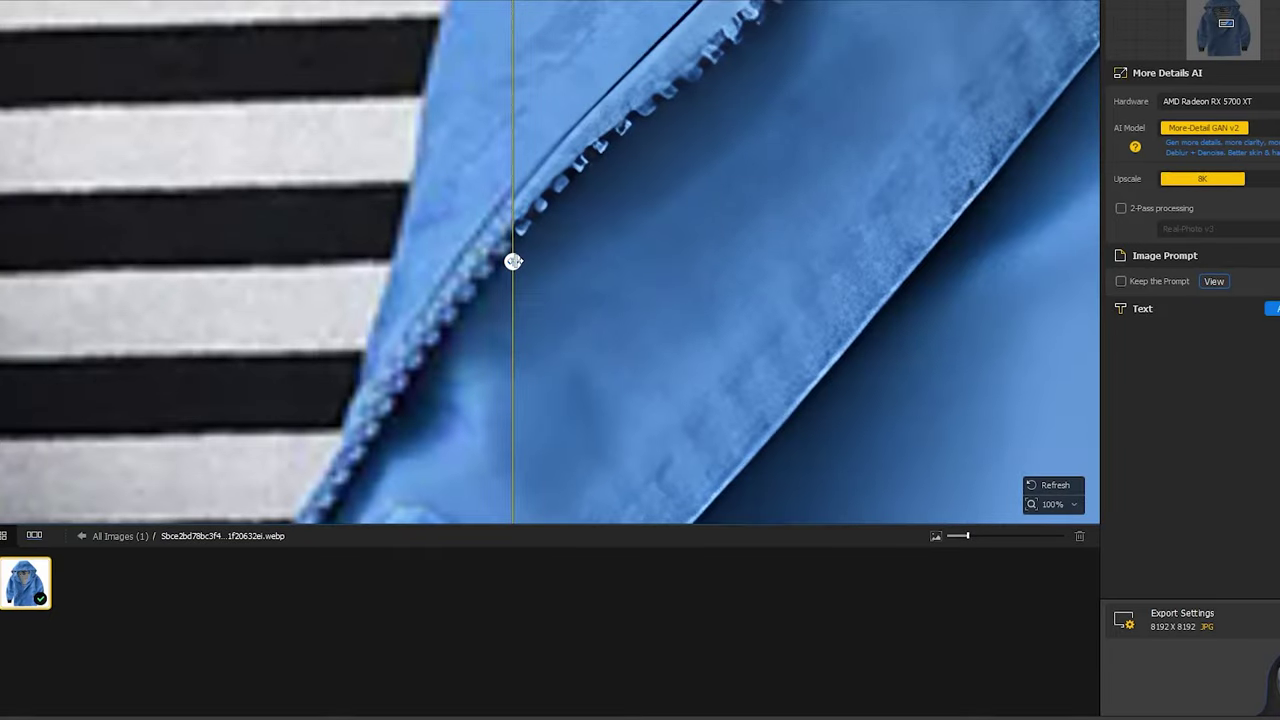
- Enter the prompt 'a man trying to explain midjourney wearing a purple hat and an apple on top'
{"action": "mouse_move", "coordinate": [514, 260]}
{"action": "left_mouse_down"}
{"action": "mouse_move", "coordinate": [423, 260]}
{"action": "mouse_move", "coordinate": [486, 271]}
{"action": "left_mouse_up"}
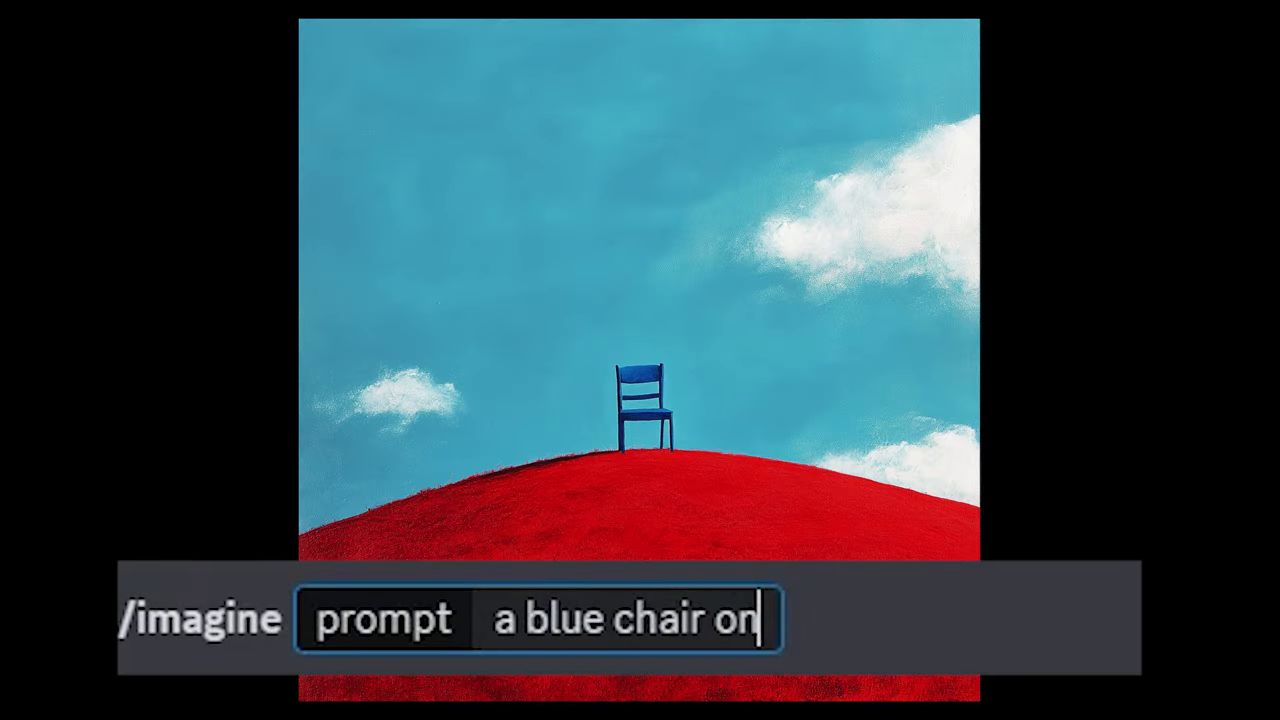
{"action": "type", "text": "red "}
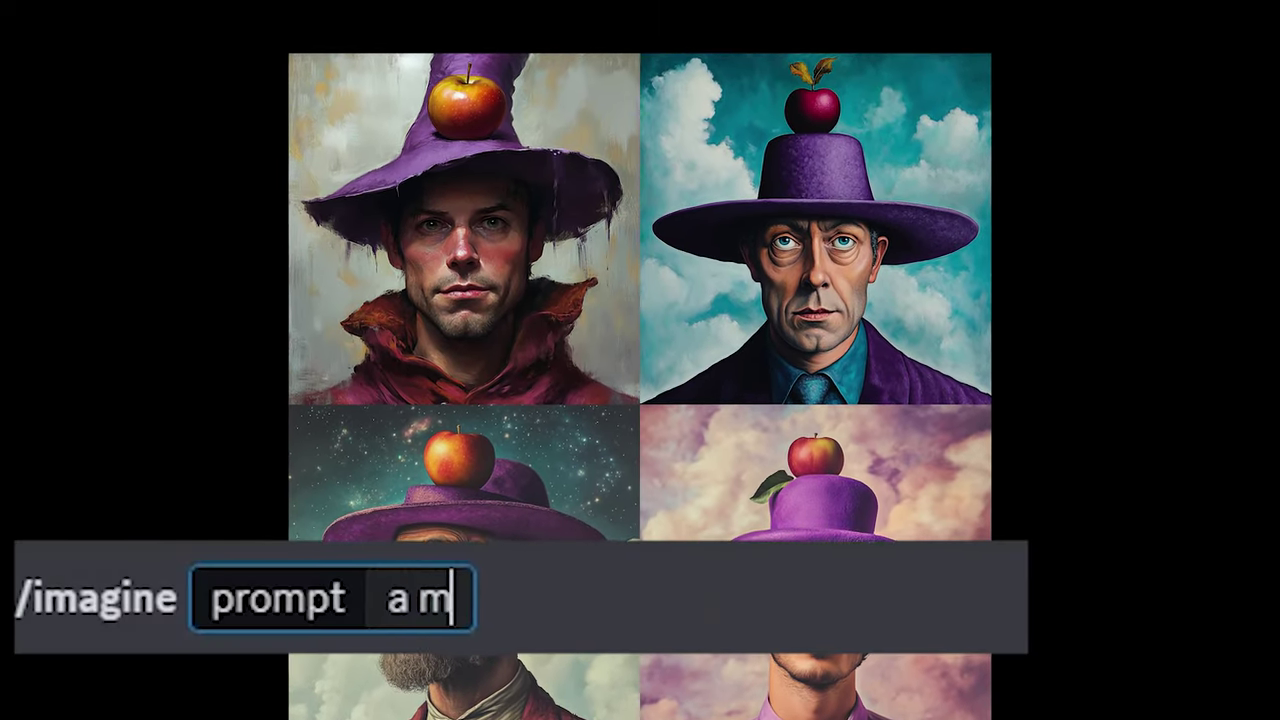
{"action": "type", "text": "an trying to explain midjourney wearing a purple ha"}
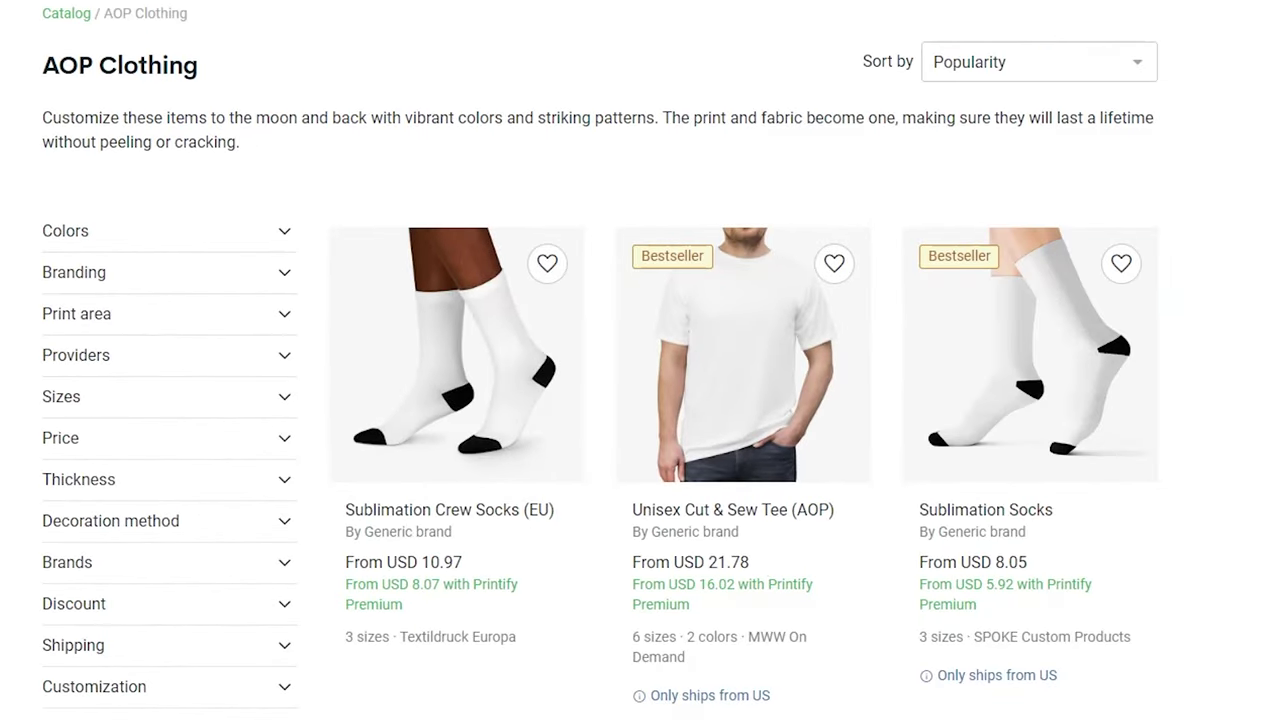
- Scroll to the Unisex Cut & Sew Tee (AOP) and show its first gallery photo
{"action": "scroll", "coordinate": [655, 165], "scroll_direction": "down", "scroll_amount": 2}
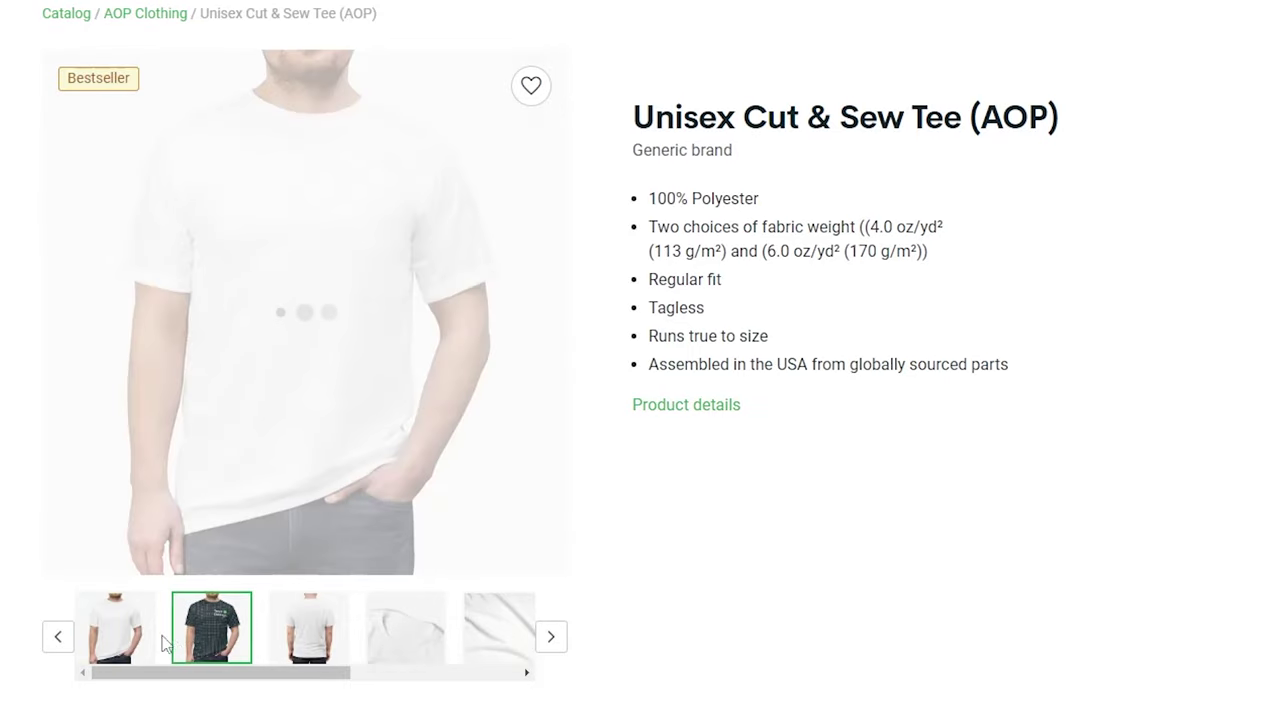
{"action": "left_click", "coordinate": [122, 640]}
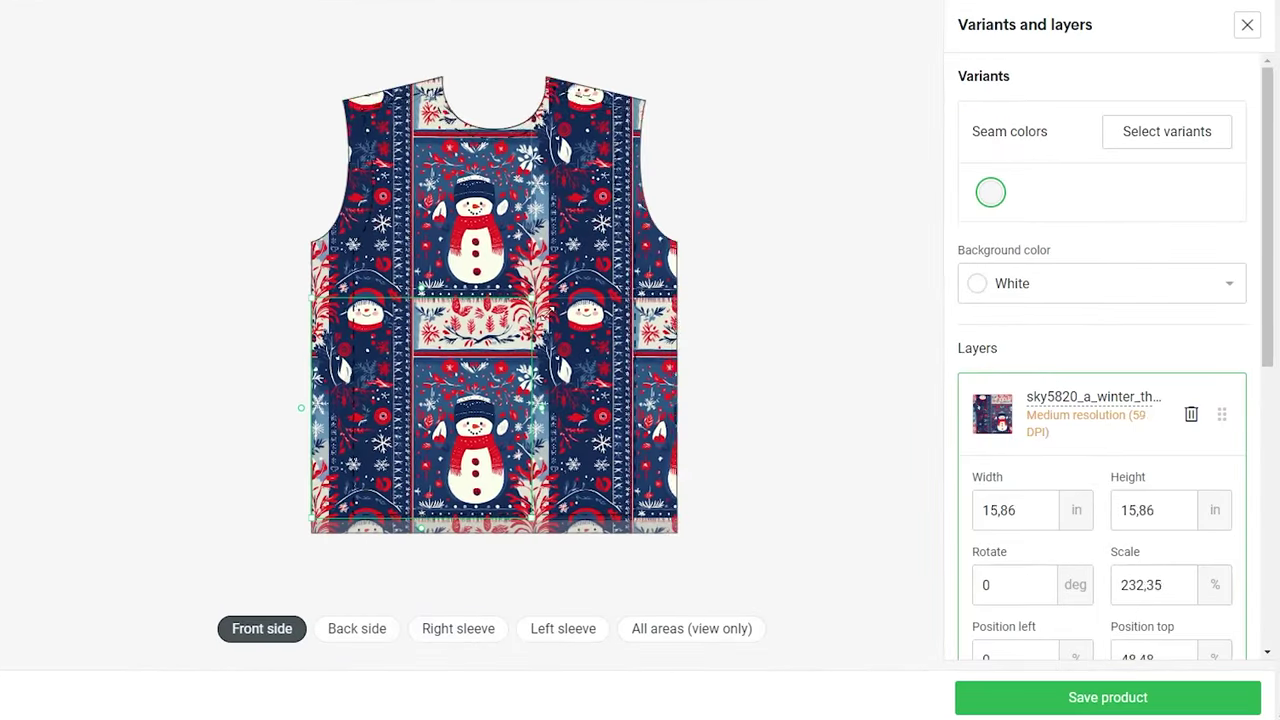
- Shift the snowman pattern slightly right, rotate it to 353°, and deselect it
{"action": "left_click_drag", "start_coordinate": [637, 308], "coordinate": [643, 306]}
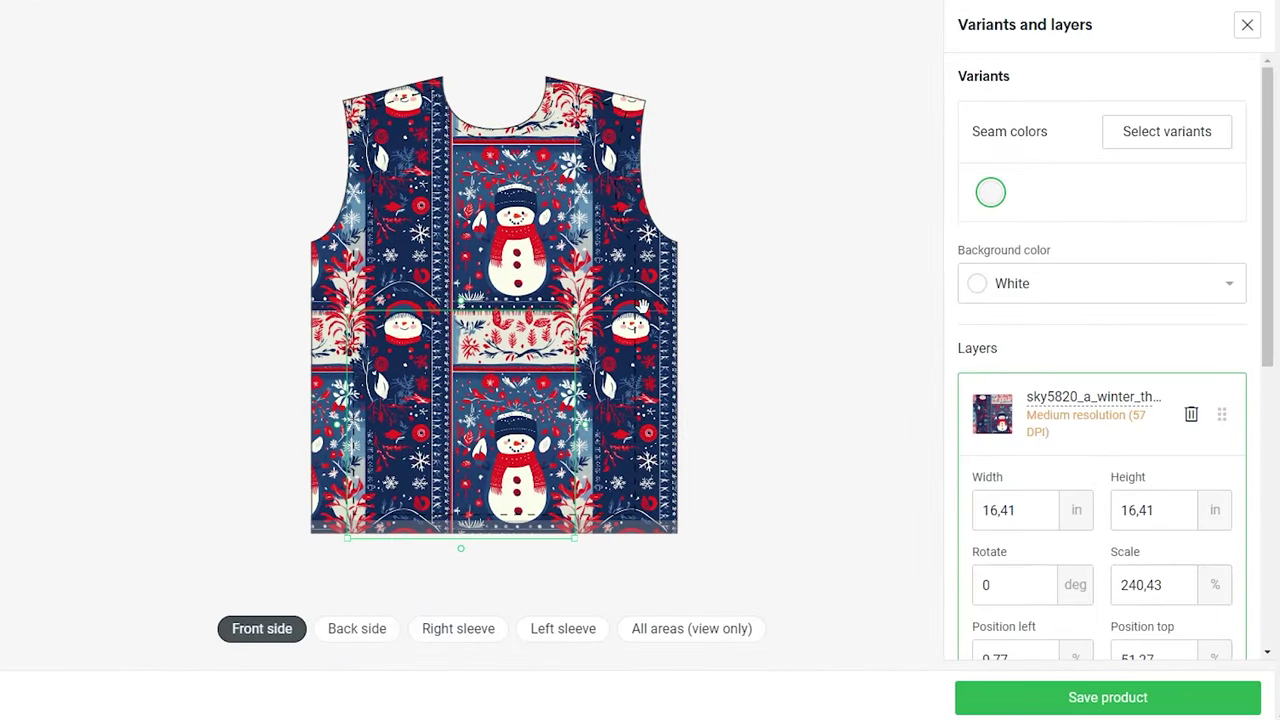
{"action": "left_click_drag", "start_coordinate": [465, 552], "coordinate": [479, 550]}
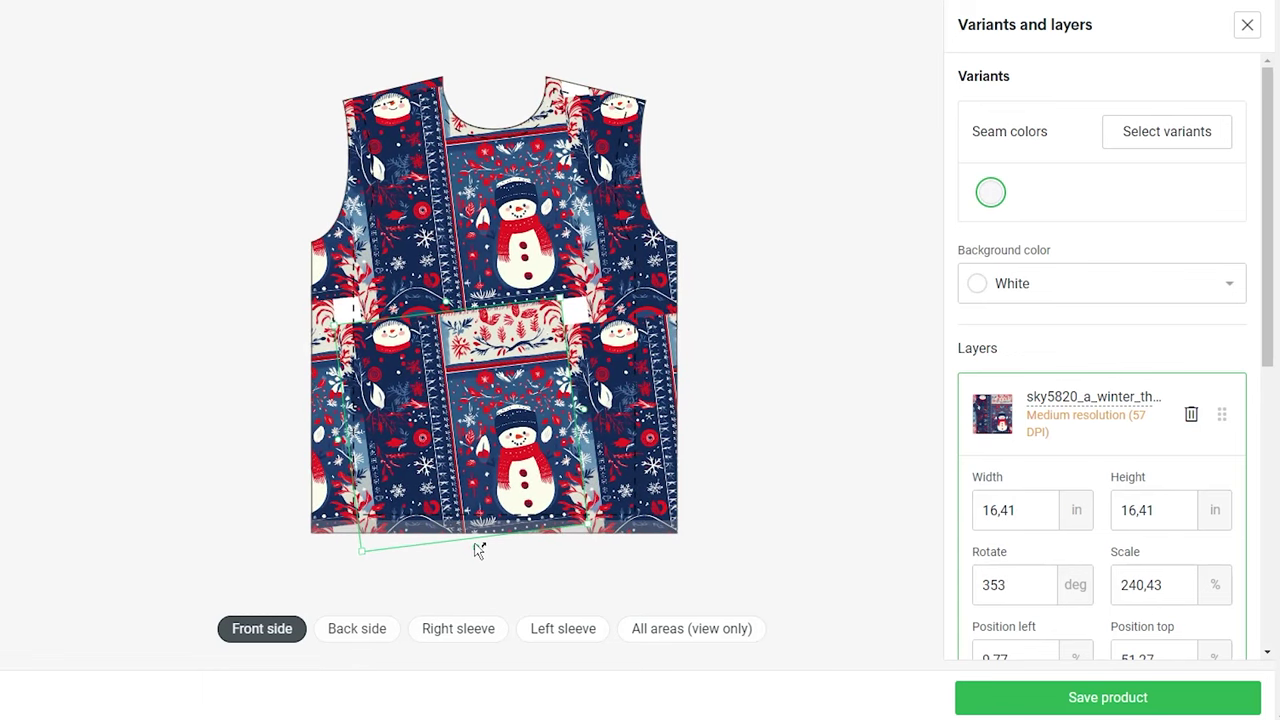
{"action": "left_click", "coordinate": [839, 390]}
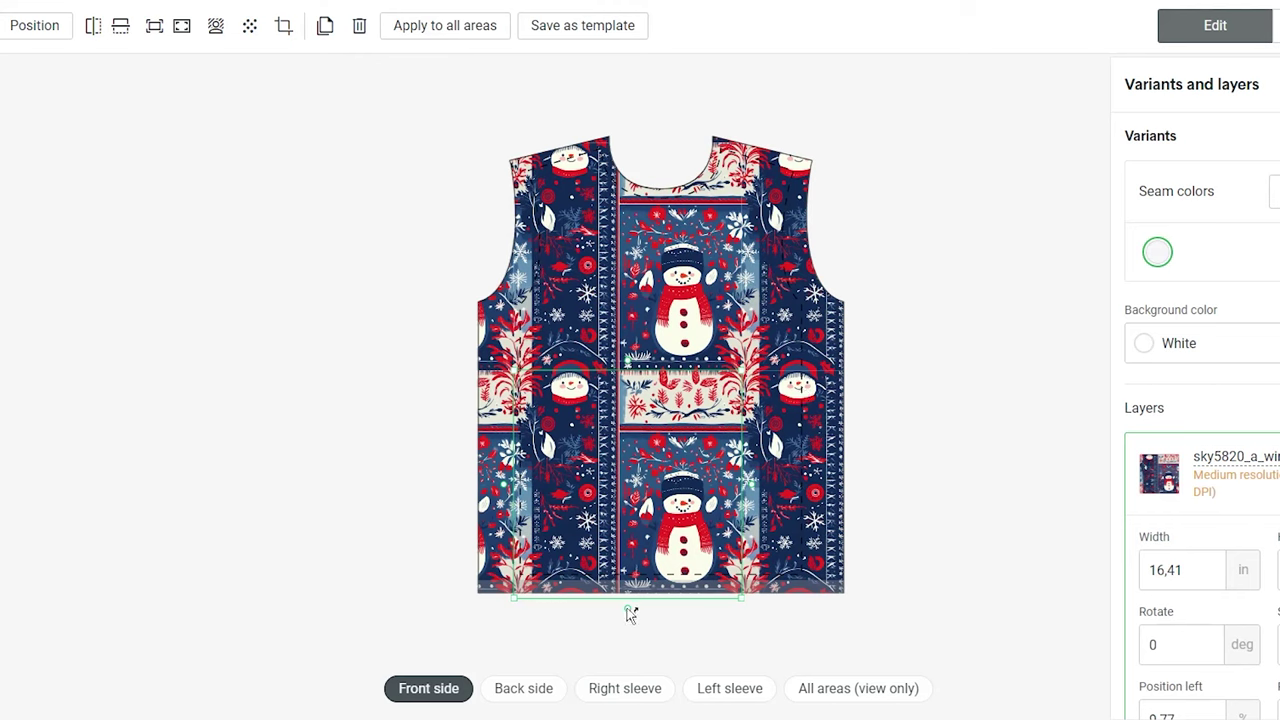
- Zoom to 45% onto the jacket's neck label and compare before and after with the divider
{"action": "left_click_drag", "start_coordinate": [630, 613], "coordinate": [637, 614]}
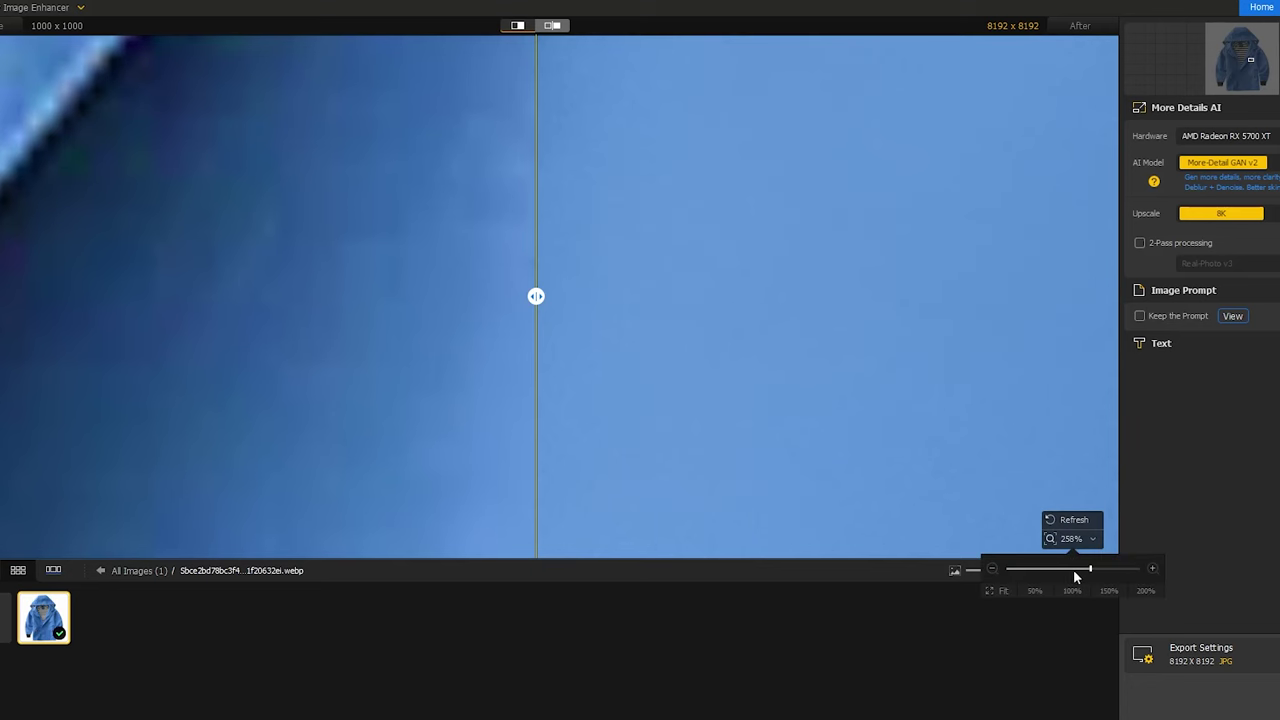
{"action": "left_click_drag", "start_coordinate": [1075, 575], "coordinate": [1018, 571]}
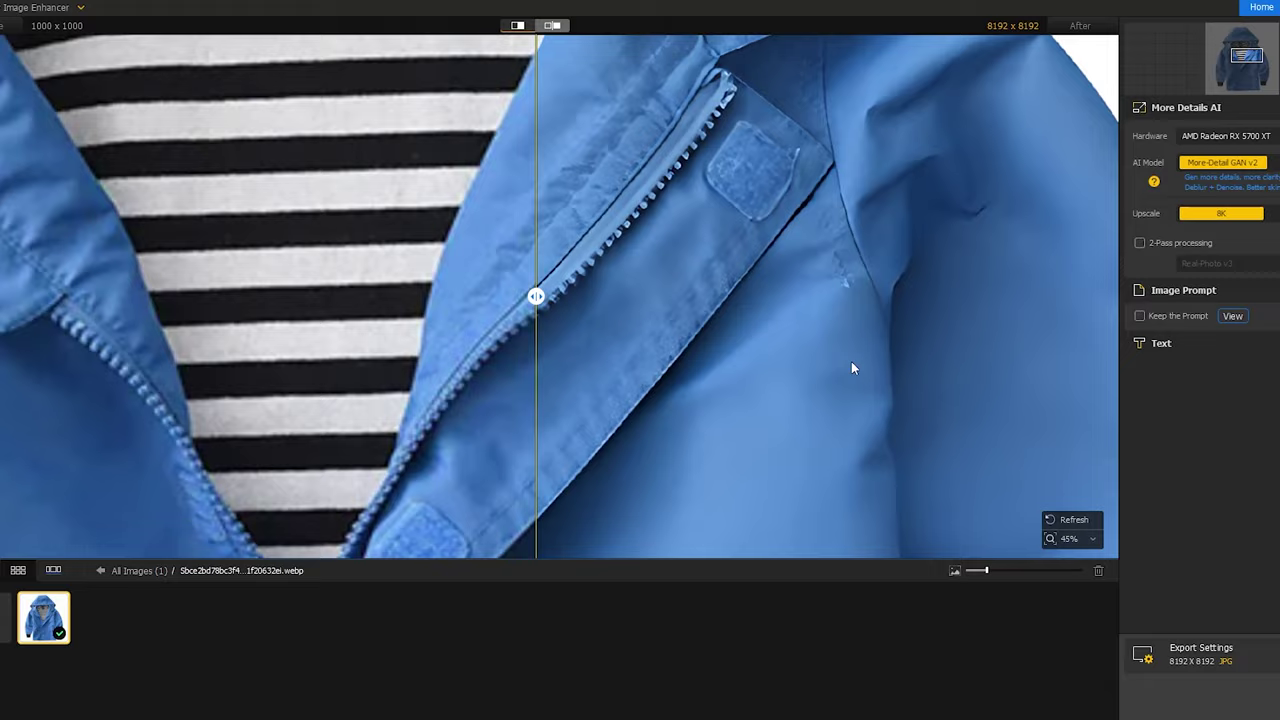
{"action": "scroll", "coordinate": [547, 288], "scroll_direction": "up", "scroll_amount": 2}
{"action": "scroll", "coordinate": [427, 291], "scroll_direction": "up", "scroll_amount": 2}
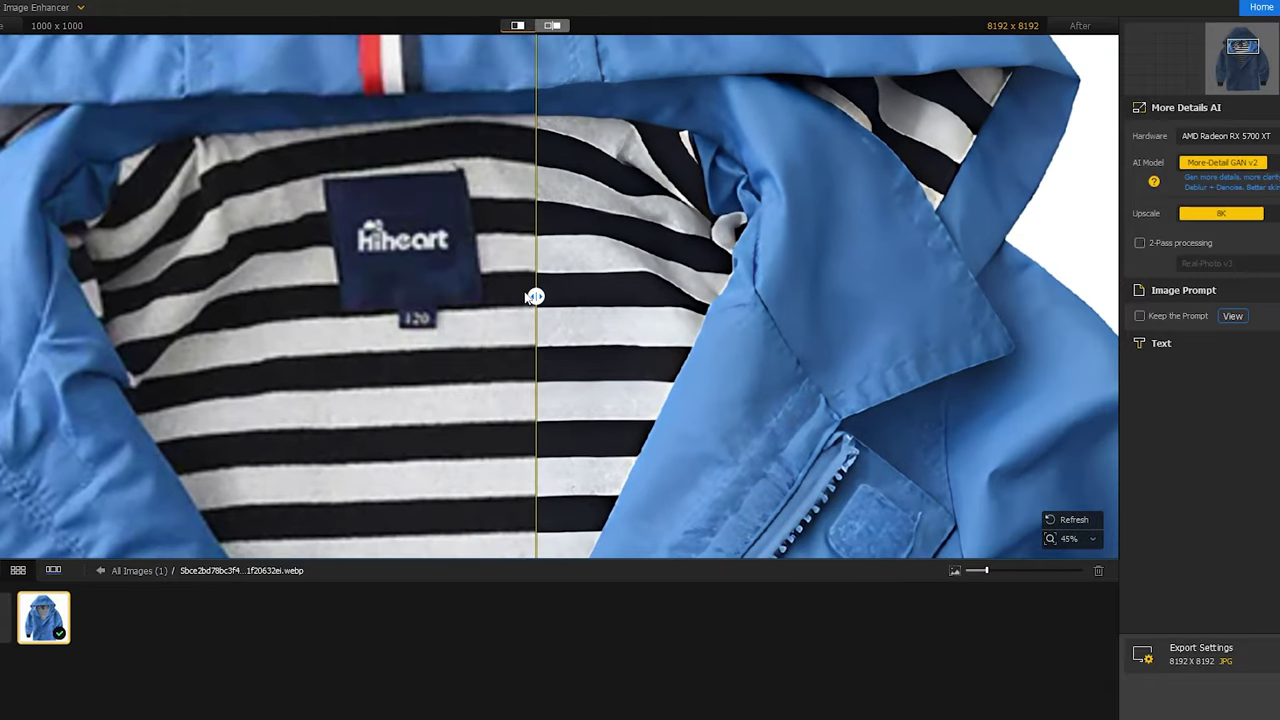
{"action": "mouse_move", "coordinate": [535, 297]}
{"action": "left_mouse_down"}
{"action": "mouse_move", "coordinate": [357, 283]}
{"action": "mouse_move", "coordinate": [509, 287]}
{"action": "mouse_move", "coordinate": [372, 260]}
{"action": "mouse_move", "coordinate": [566, 258]}
{"action": "mouse_move", "coordinate": [423, 262]}
{"action": "left_mouse_up"}
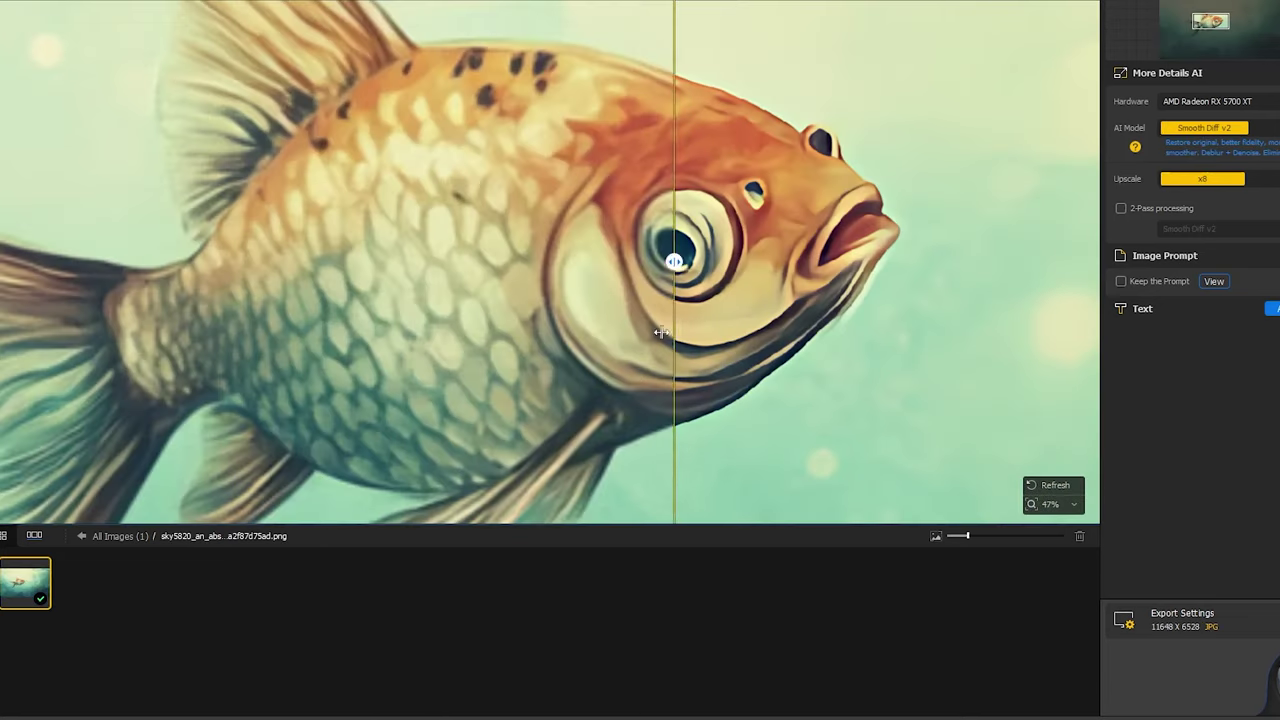
{"action": "mouse_move", "coordinate": [661, 332]}
{"action": "left_mouse_down"}
{"action": "mouse_move", "coordinate": [386, 261]}
{"action": "mouse_move", "coordinate": [2, 260]}
{"action": "mouse_move", "coordinate": [509, 260]}
{"action": "mouse_move", "coordinate": [429, 265]}
{"action": "mouse_move", "coordinate": [700, 206]}
{"action": "mouse_move", "coordinate": [546, 287]}
{"action": "mouse_move", "coordinate": [610, 182]}
{"action": "left_mouse_up"}
{"action": "scroll", "coordinate": [509, 258], "scroll_direction": "down", "scroll_amount": 3}
{"action": "mouse_move", "coordinate": [512, 261]}
{"action": "left_mouse_down"}
{"action": "mouse_move", "coordinate": [2, 262]}
{"action": "mouse_move", "coordinate": [764, 262]}
{"action": "left_mouse_up"}
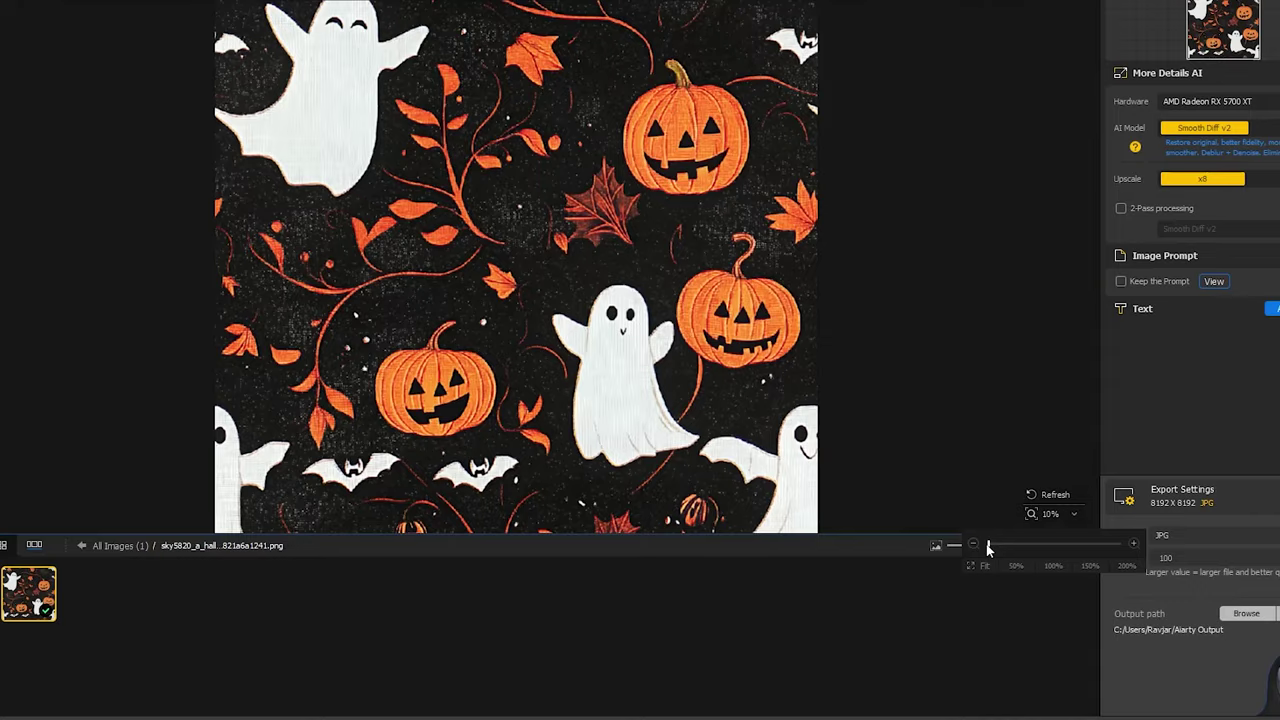
- Switch the Halloween pattern's AI model to Smooth Diff v2 and show the upscale factor list
{"action": "left_click_drag", "start_coordinate": [988, 548], "coordinate": [975, 546]}
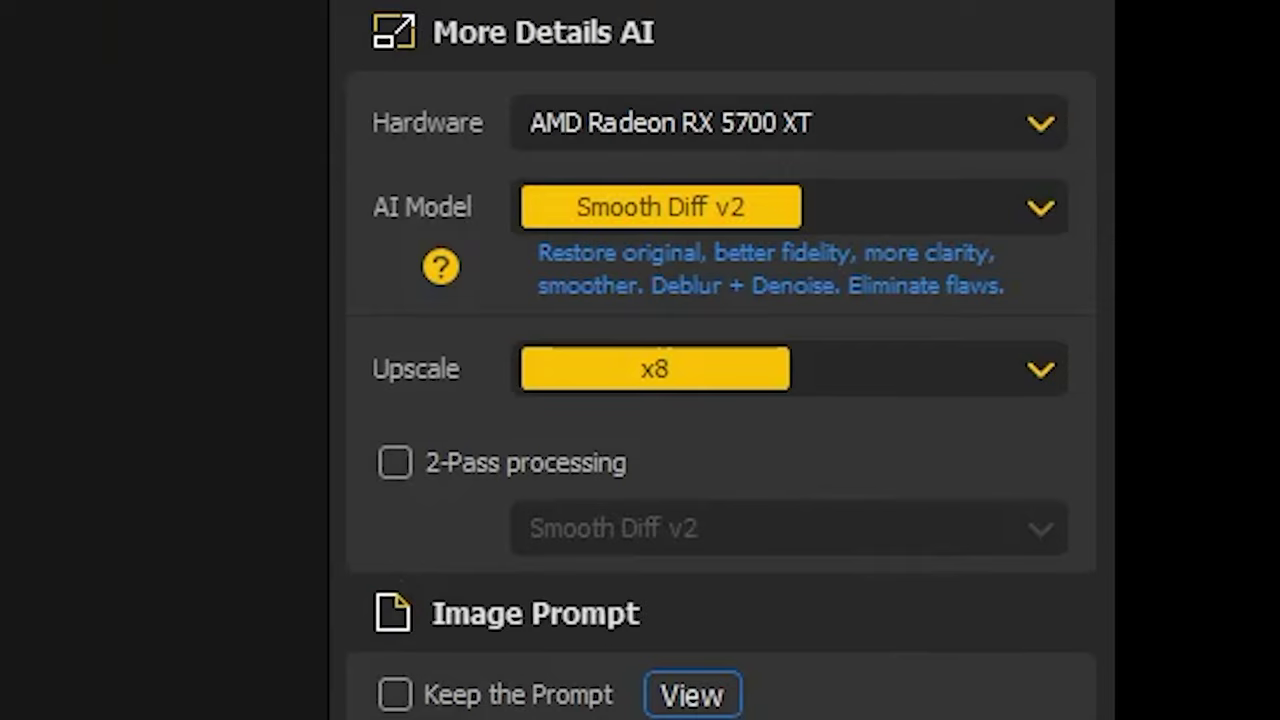
{"action": "left_click", "coordinate": [726, 226]}
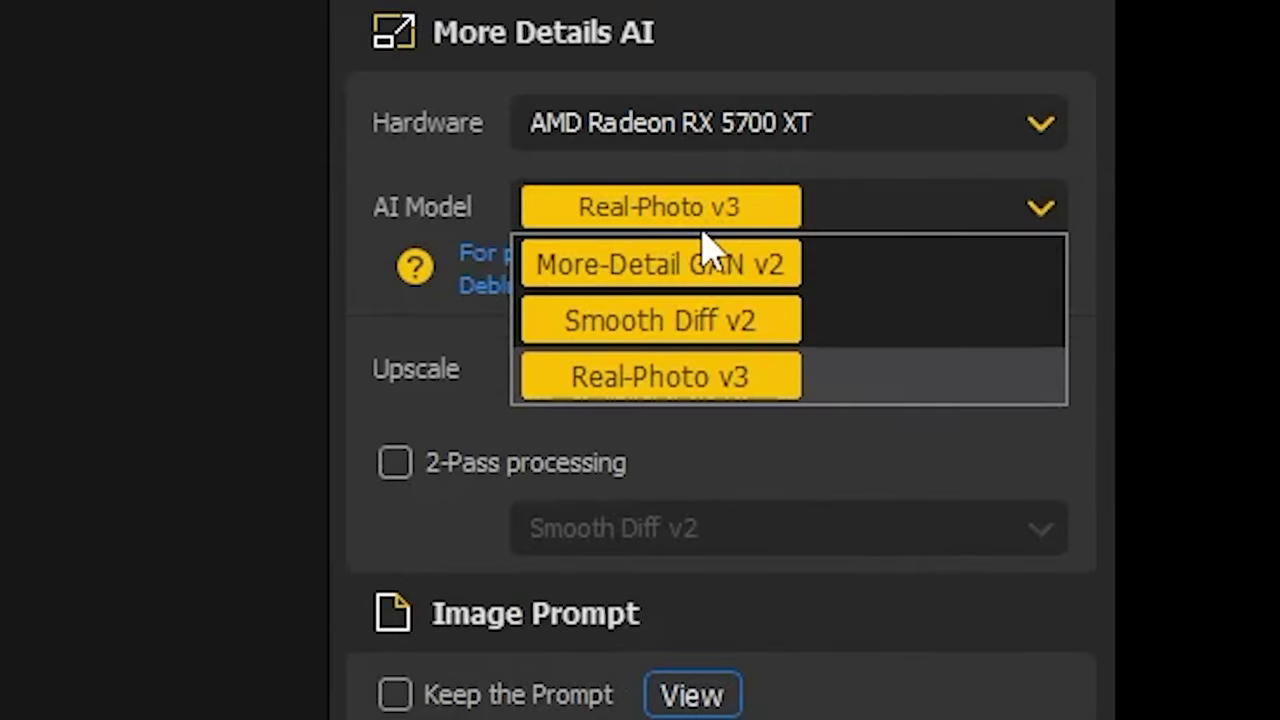
{"action": "left_click", "coordinate": [668, 316]}
{"action": "left_click", "coordinate": [788, 368]}
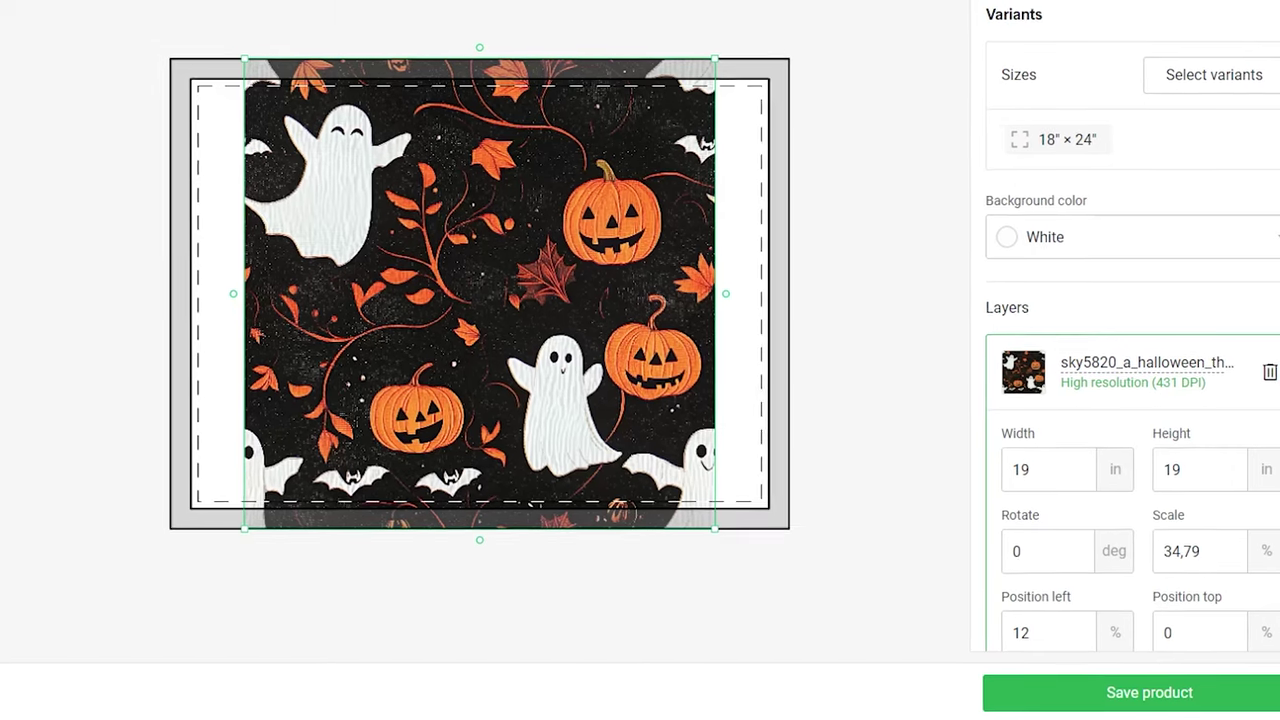
- Turn on Create pattern with Grid tiling for the Halloween design
{"action": "left_click", "coordinate": [202, 21]}
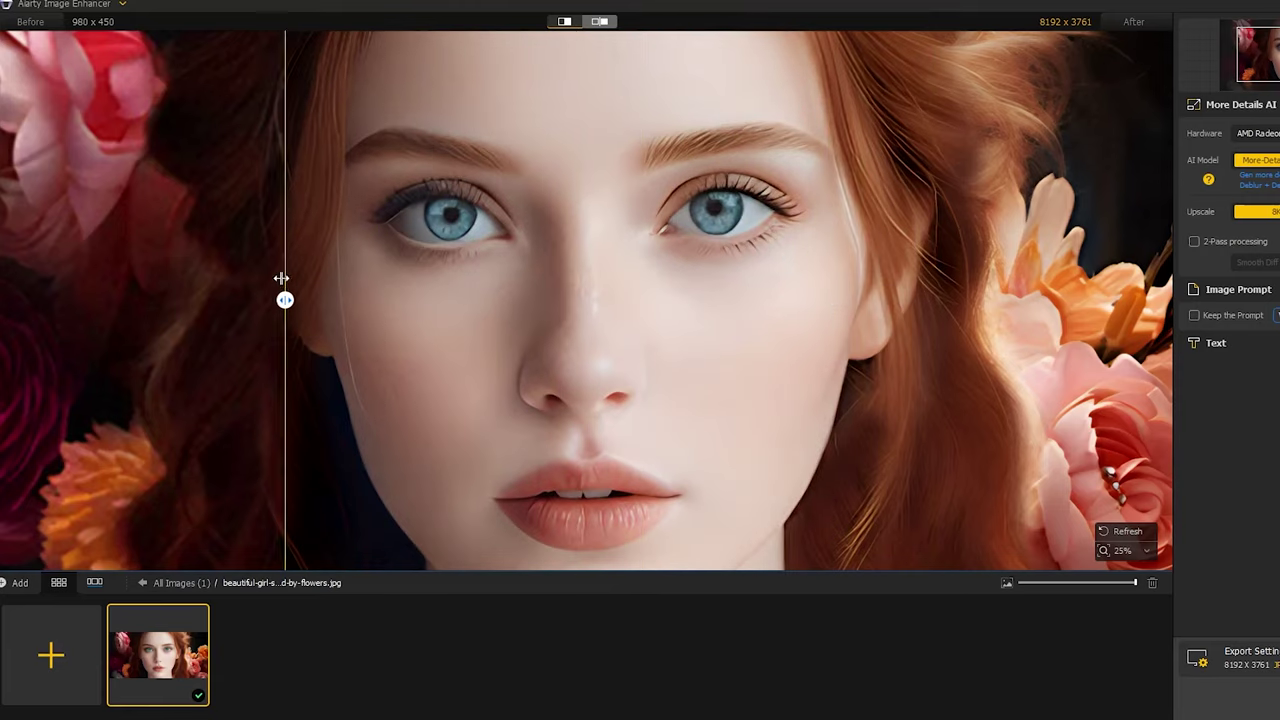
- Compare the portrait, check the AI model help, then run x8 upscaling with Smooth Diff v2
{"action": "left_click_drag", "start_coordinate": [254, 276], "coordinate": [596, 302]}
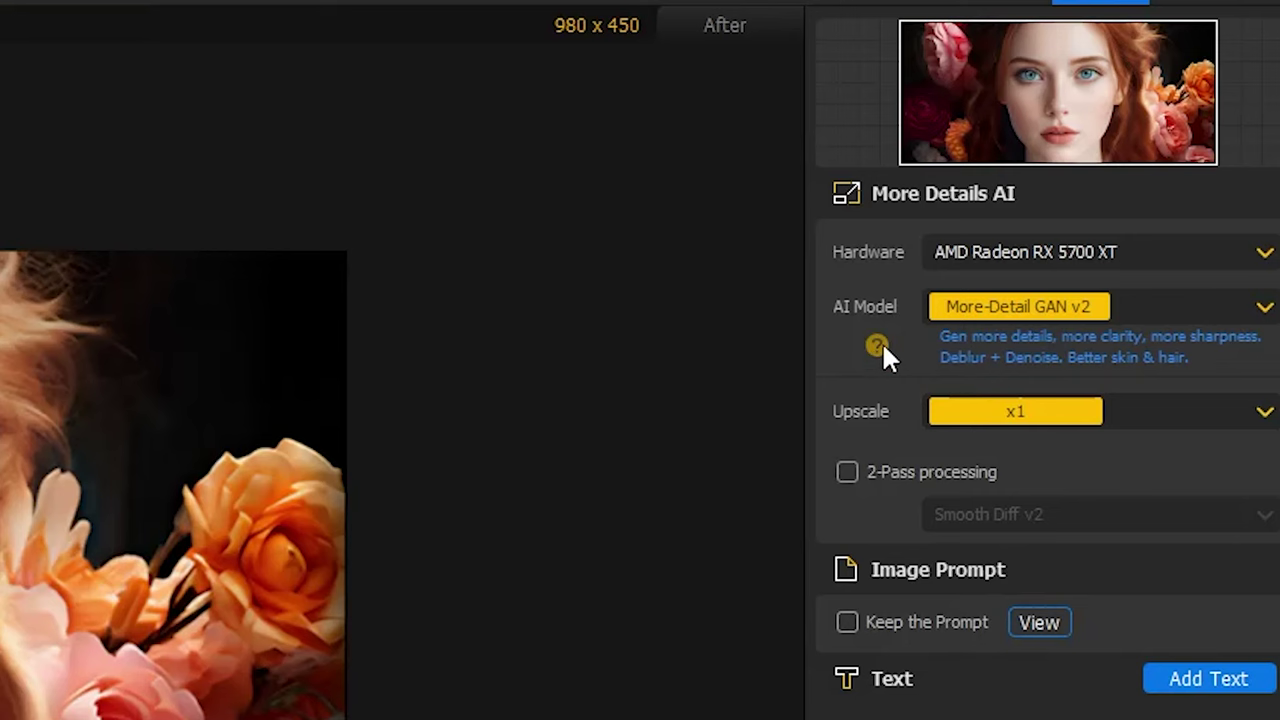
{"action": "left_click", "coordinate": [882, 341]}
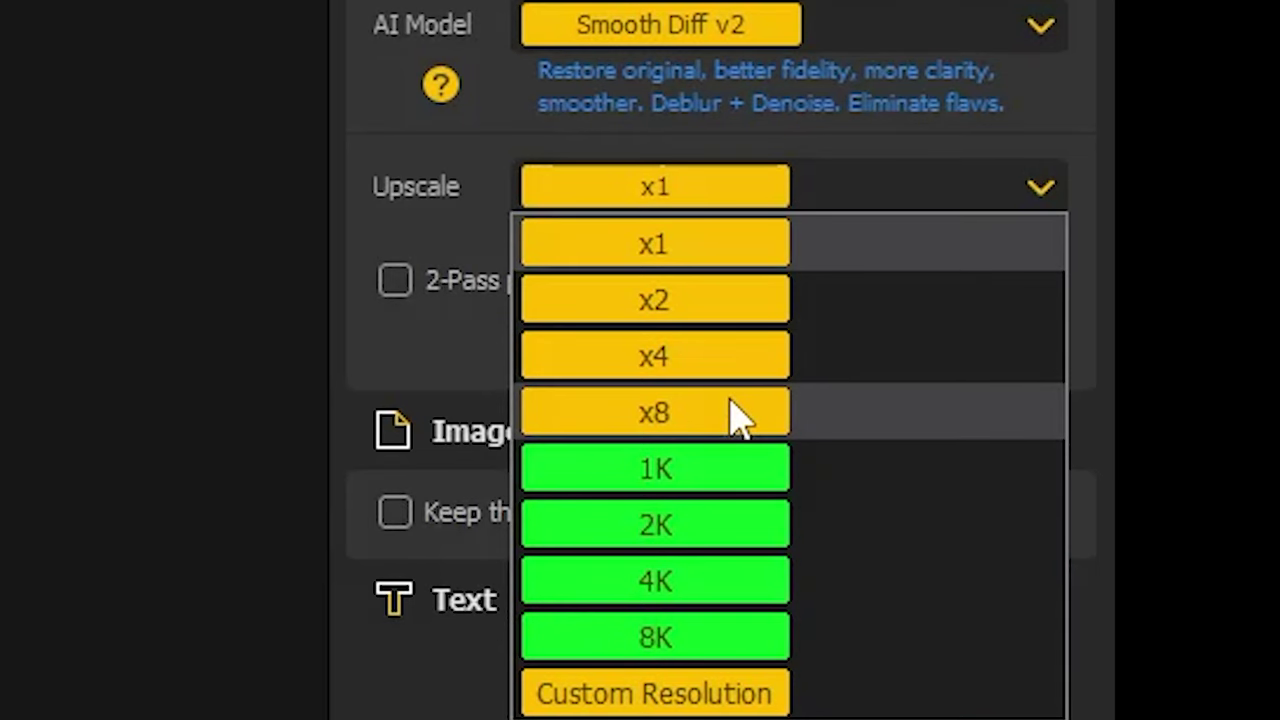
{"action": "left_click", "coordinate": [738, 418]}
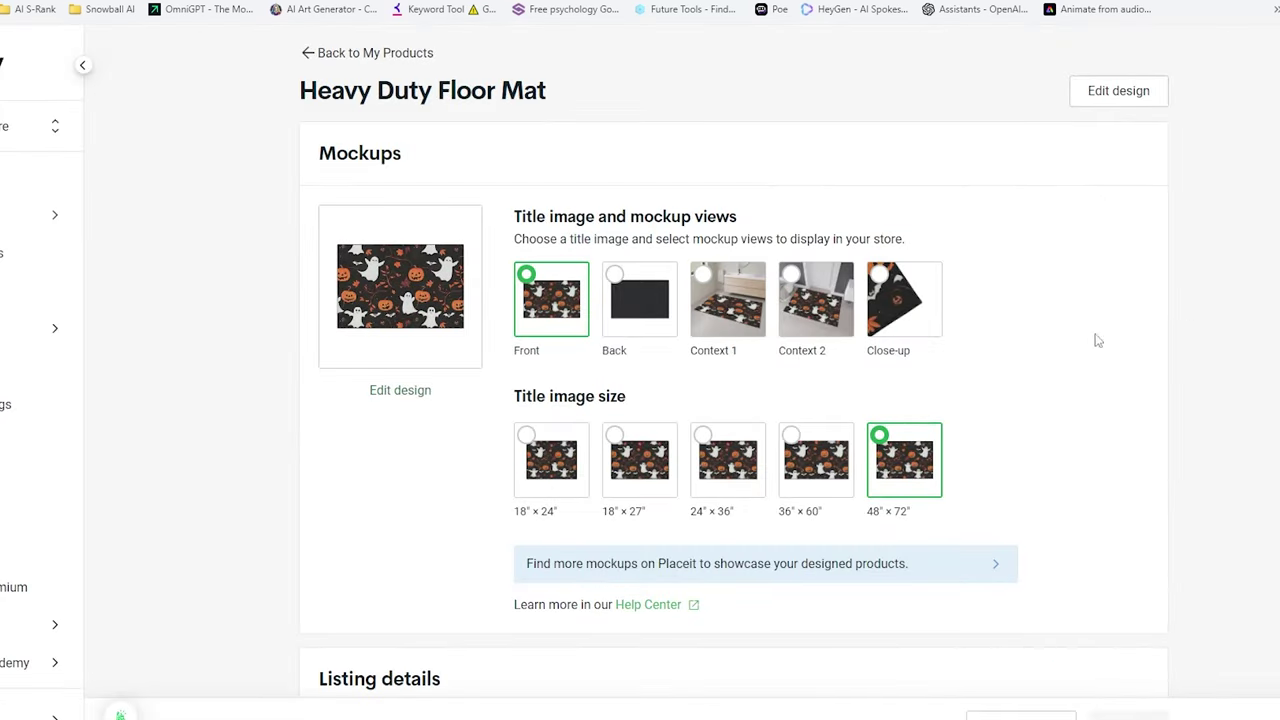
- Choose a mockup view under Title image for the Heavy Duty Floor Mat listing
{"action": "left_click", "coordinate": [840, 310]}
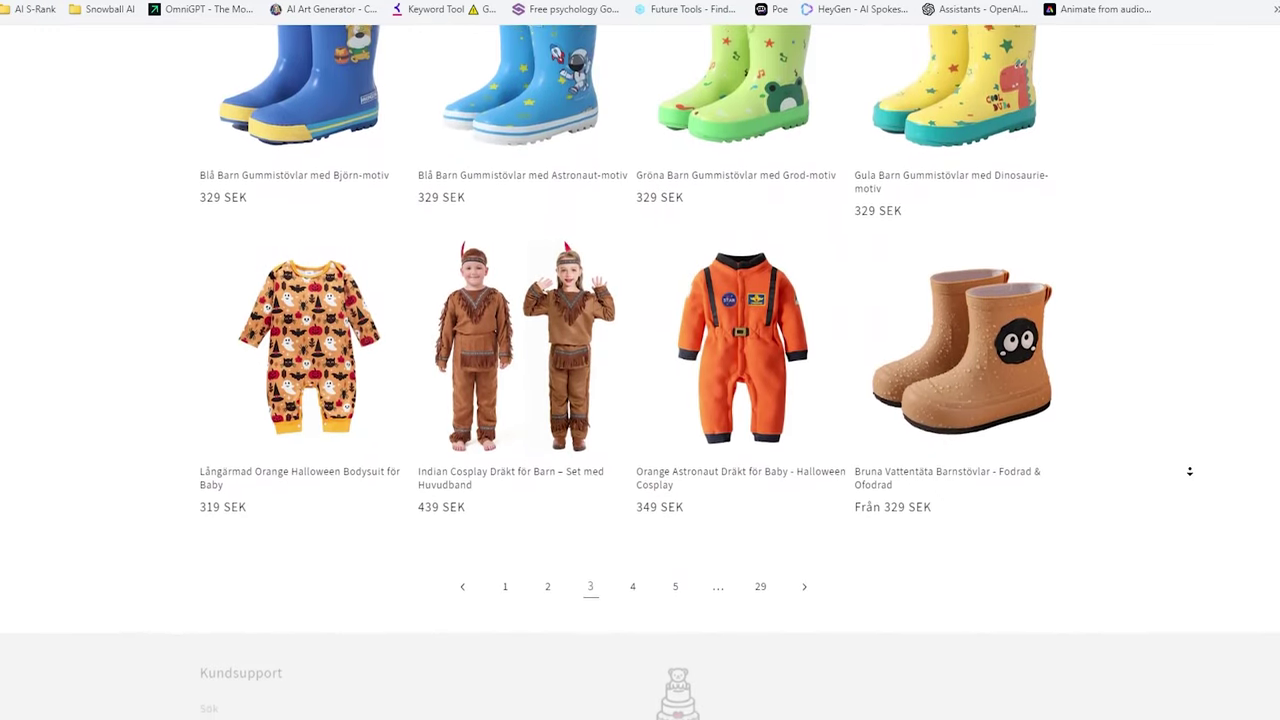
- Stop autoscroll on page 3 of the store's children's collection and browse its products
{"action": "left_click", "coordinate": [789, 609]}
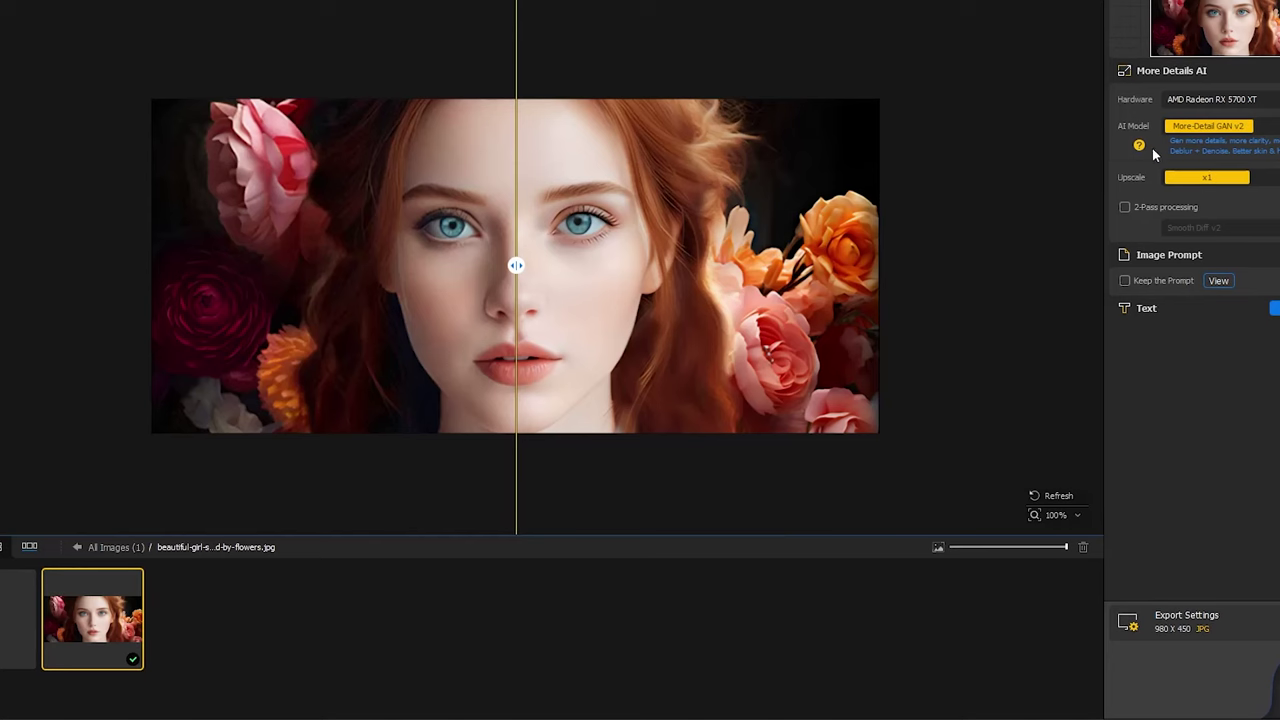
{"action": "left_click", "coordinate": [1139, 146]}
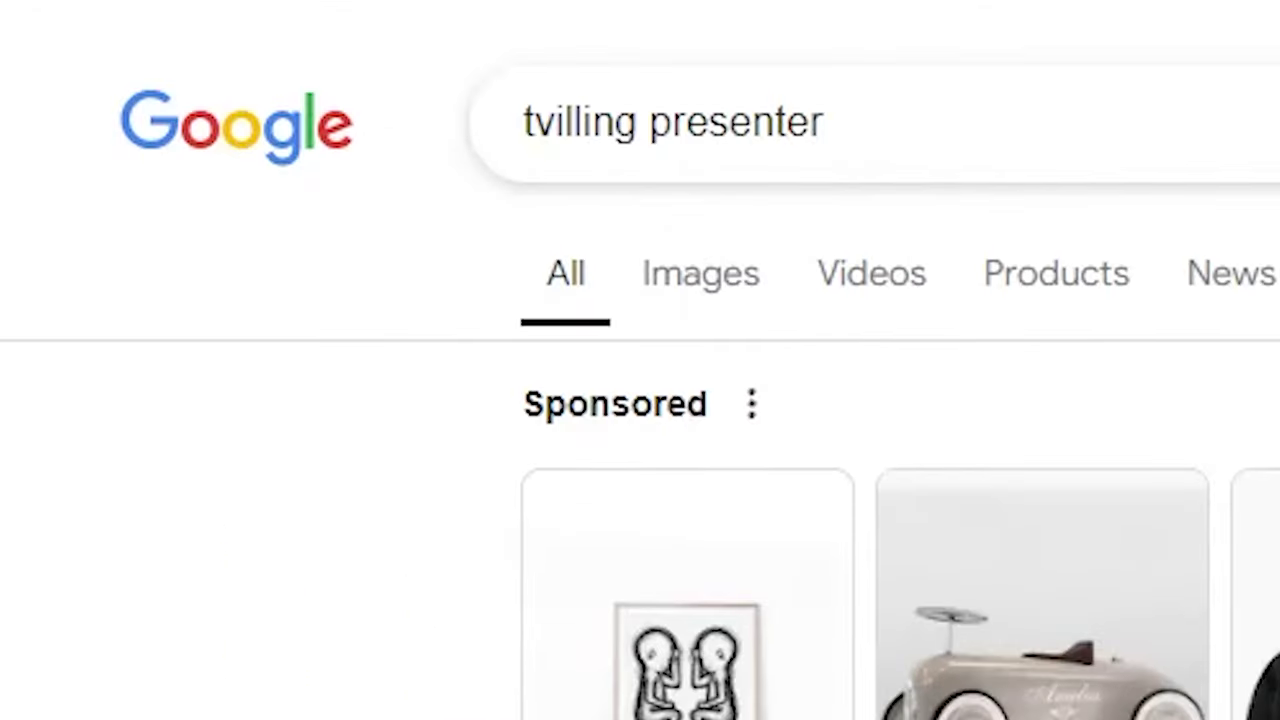
- Open the 'Babyshower-presentidéer för tvillingar och flerbarnsfödslar' result and scroll through the article
{"action": "scroll", "coordinate": [248, 585], "scroll_direction": "down", "scroll_amount": 2}
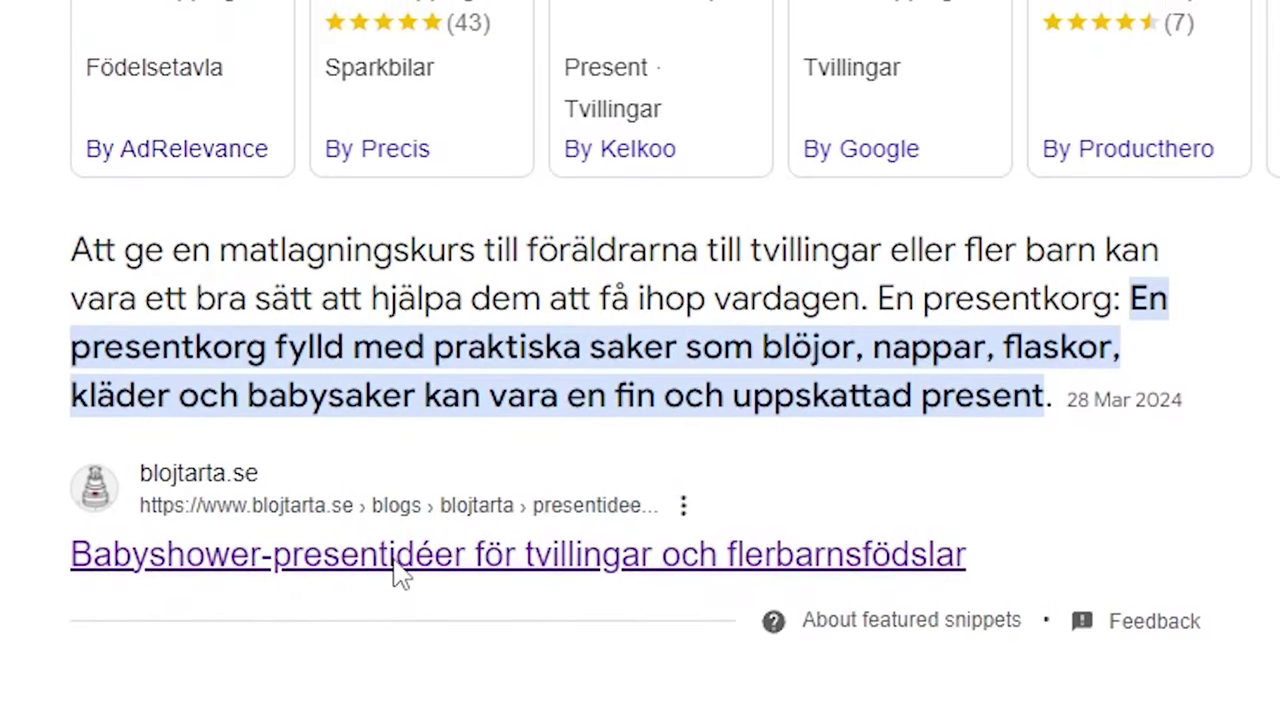
{"action": "left_click", "coordinate": [400, 573]}
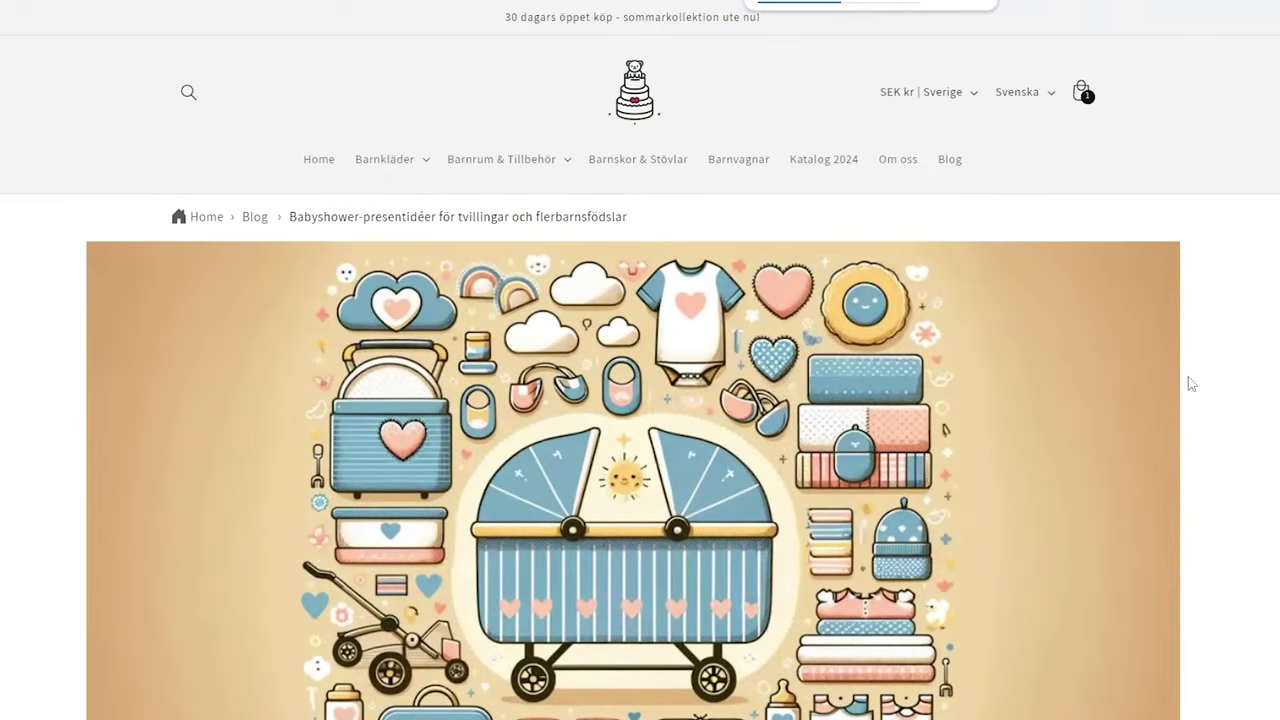
{"action": "scroll", "coordinate": [1250, 395], "scroll_direction": "down", "scroll_amount": 2}
{"action": "scroll", "coordinate": [1245, 440], "scroll_direction": "down", "scroll_amount": 4}
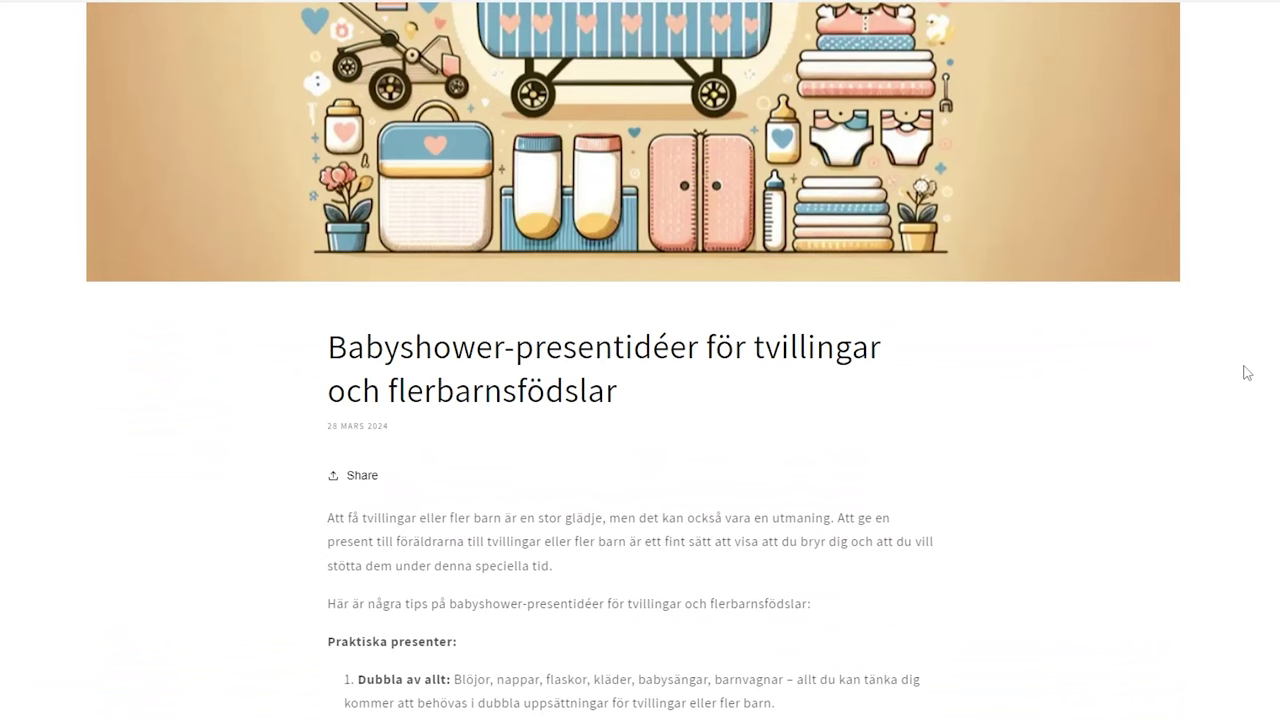
{"action": "scroll", "coordinate": [1238, 340], "scroll_direction": "up", "scroll_amount": 5}
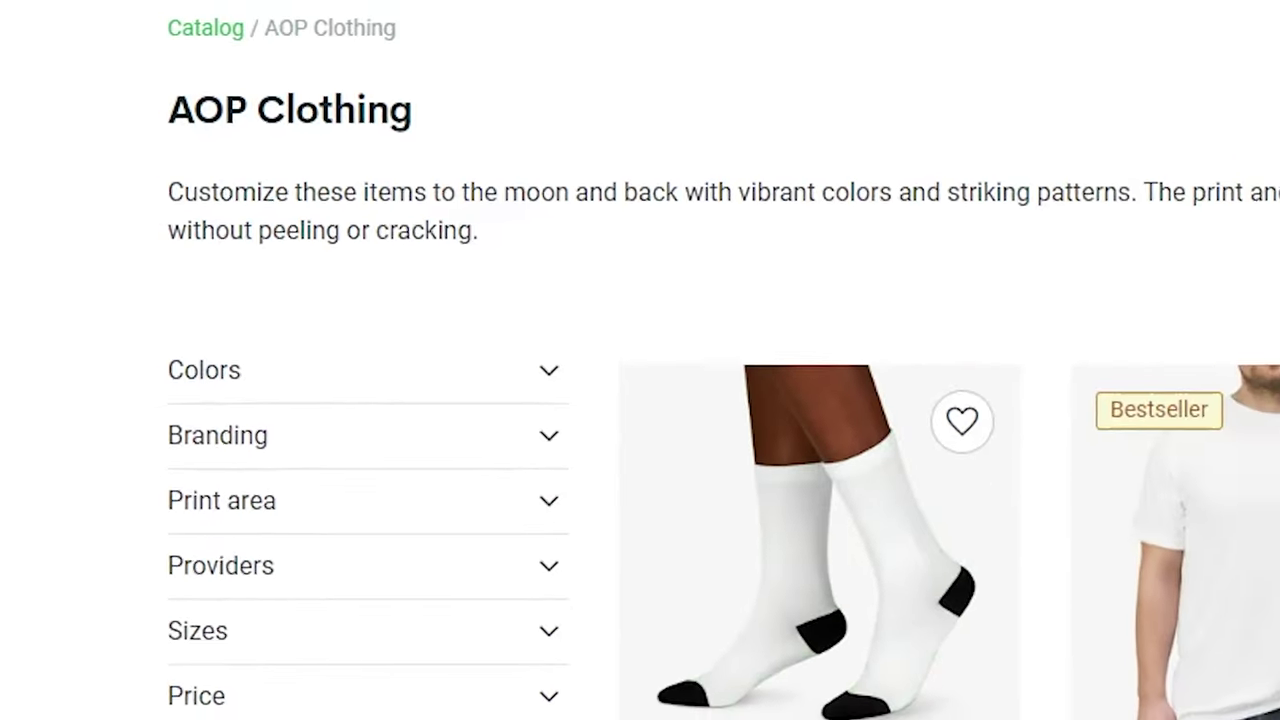
{"action": "scroll", "coordinate": [557, 447], "scroll_direction": "down", "scroll_amount": 5}
{"action": "scroll", "coordinate": [530, 560], "scroll_direction": "down", "scroll_amount": 1}
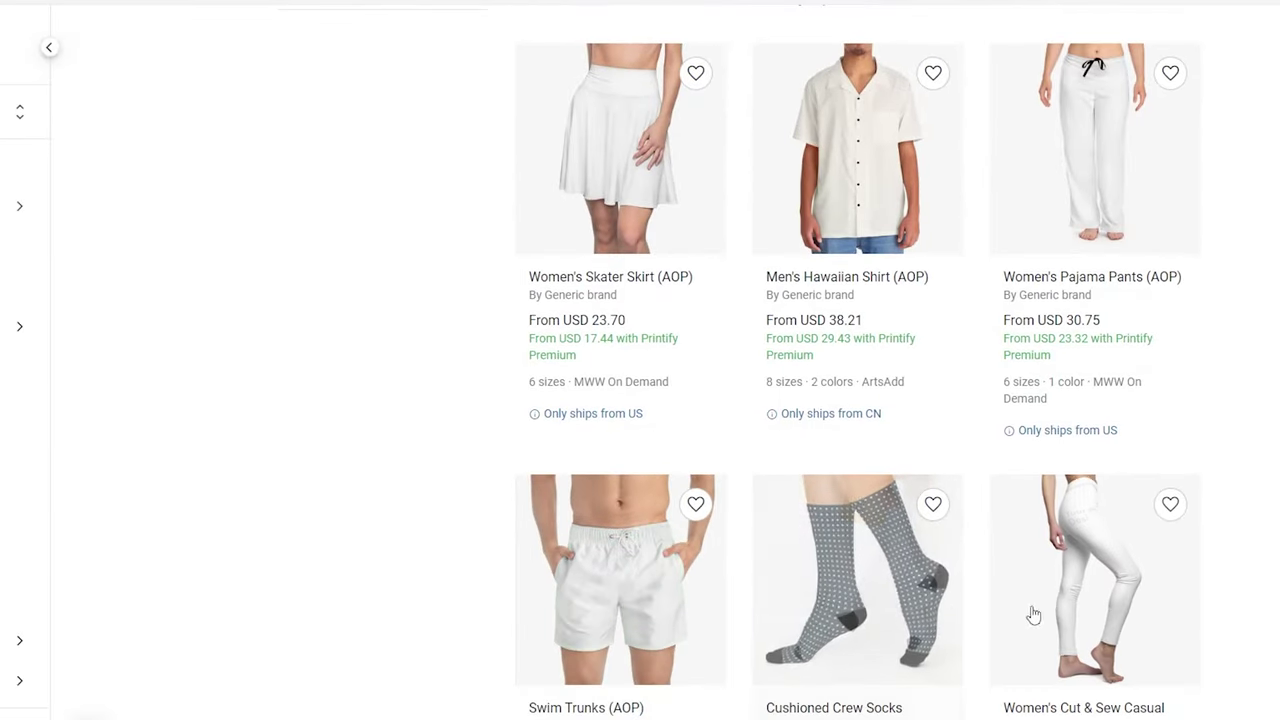
{"action": "scroll", "coordinate": [1130, 660], "scroll_direction": "down", "scroll_amount": 4}
{"action": "mouse_move", "coordinate": [620, 575]}
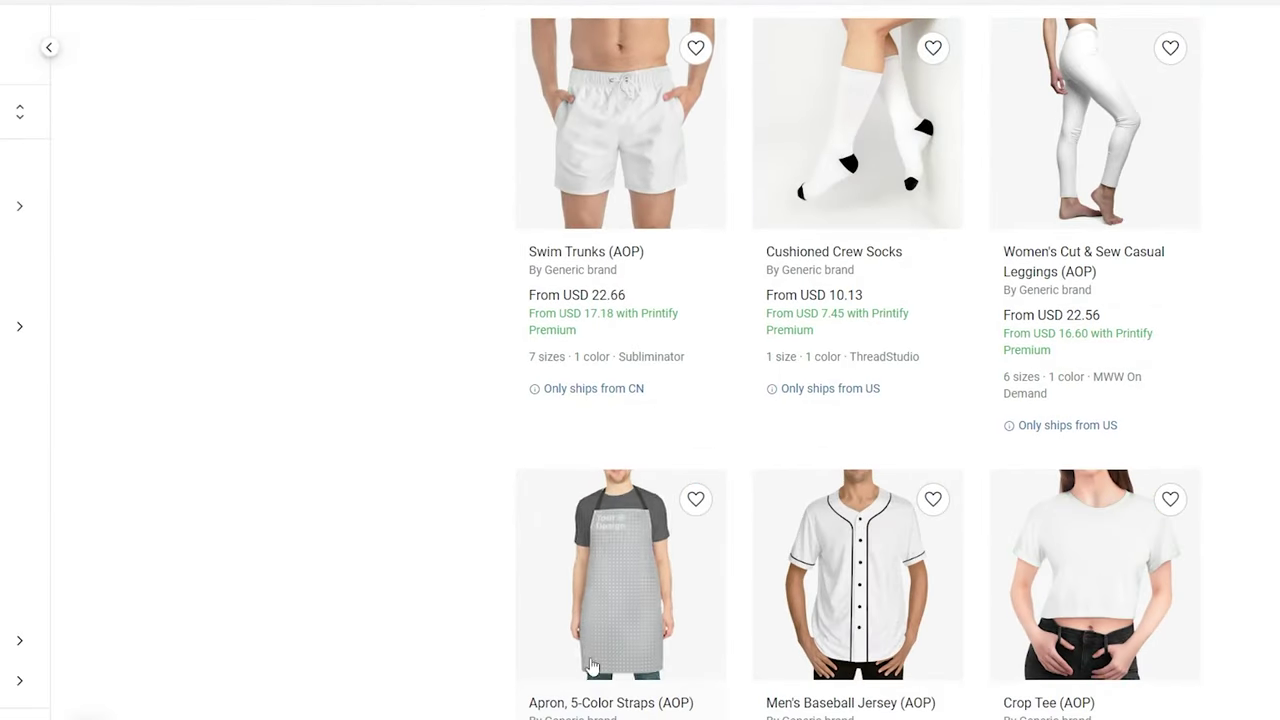
{"action": "scroll", "coordinate": [393, 430], "scroll_direction": "up", "scroll_amount": 3}
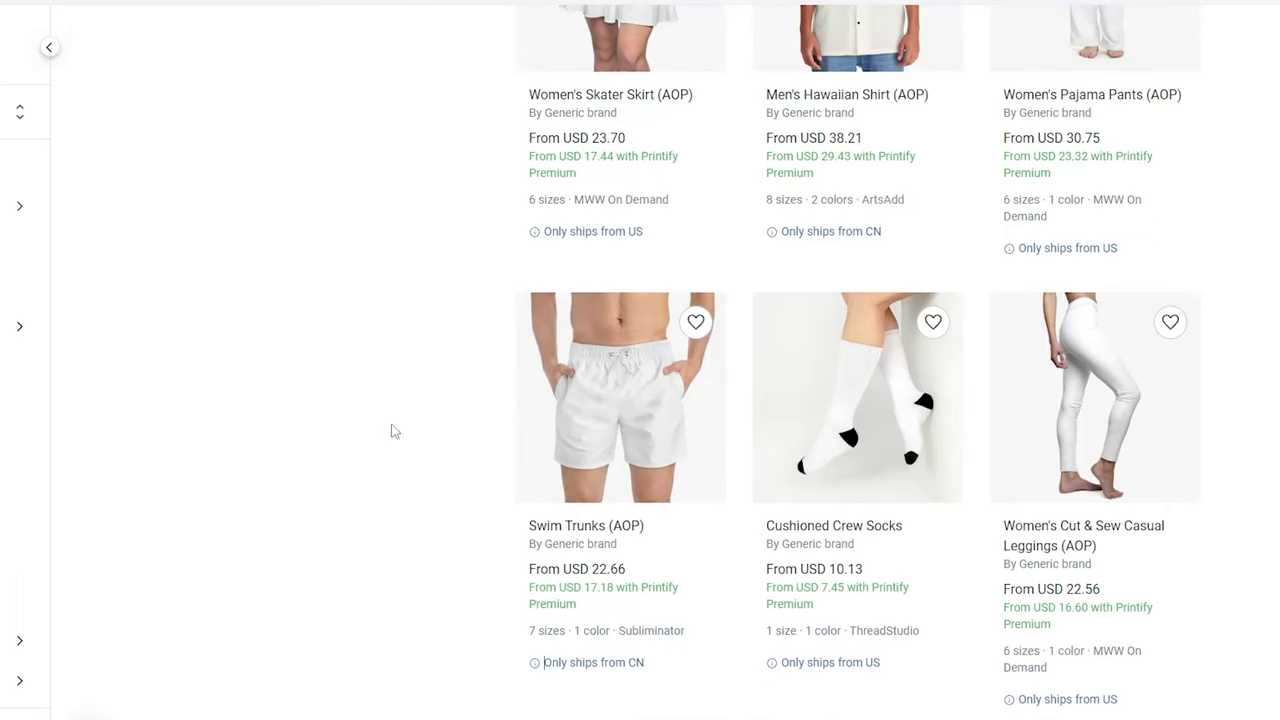
{"action": "scroll", "coordinate": [1277, 318], "scroll_direction": "up", "scroll_amount": 3}
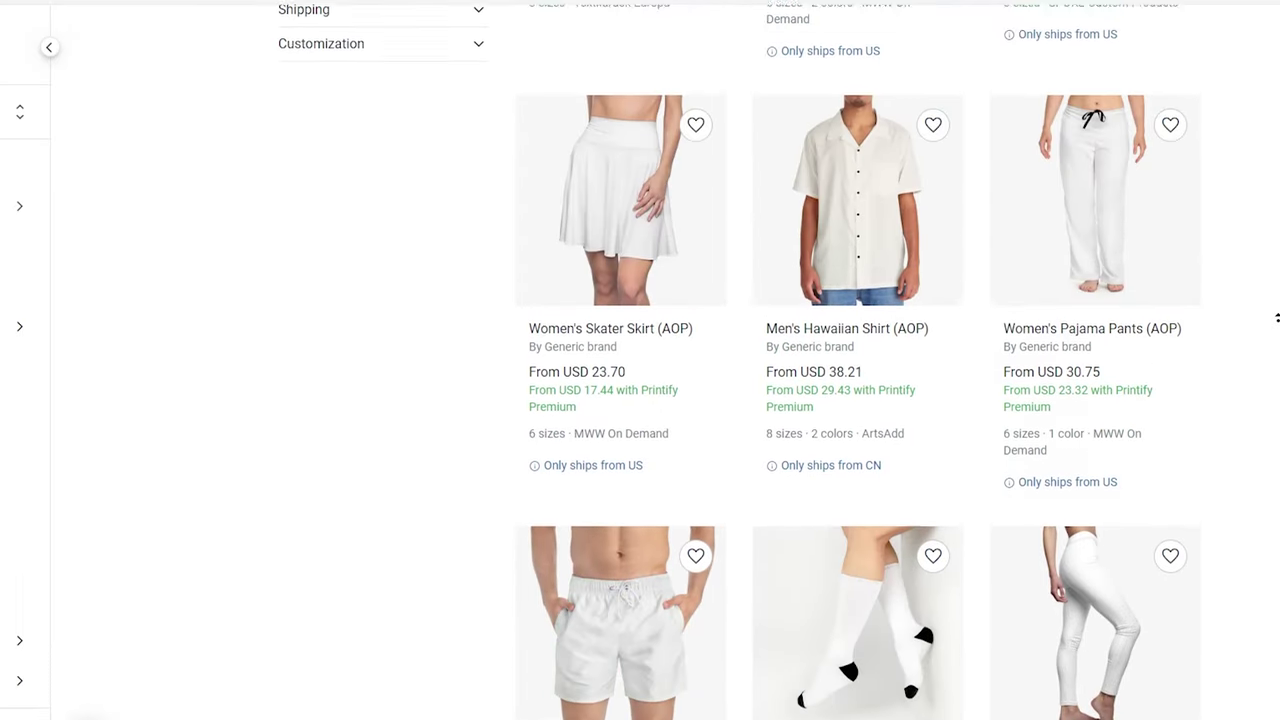
{"action": "scroll", "coordinate": [420, 120], "scroll_direction": "up", "scroll_amount": 5}
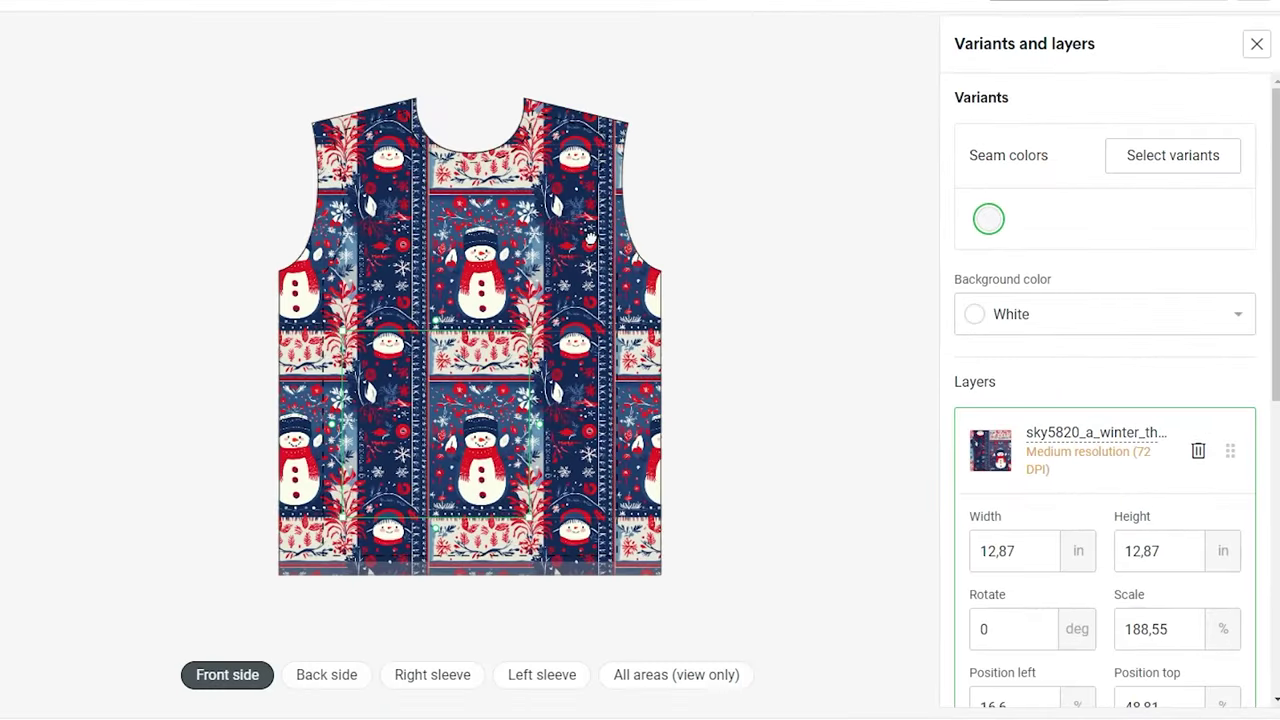
- Enlarge the snowman pattern on the shirt front and shift it right and down
{"action": "mouse_move", "coordinate": [32, 220]}
{"action": "left_mouse_down"}
{"action": "mouse_move", "coordinate": [588, 236]}
{"action": "mouse_move", "coordinate": [527, 283]}
{"action": "left_mouse_up"}
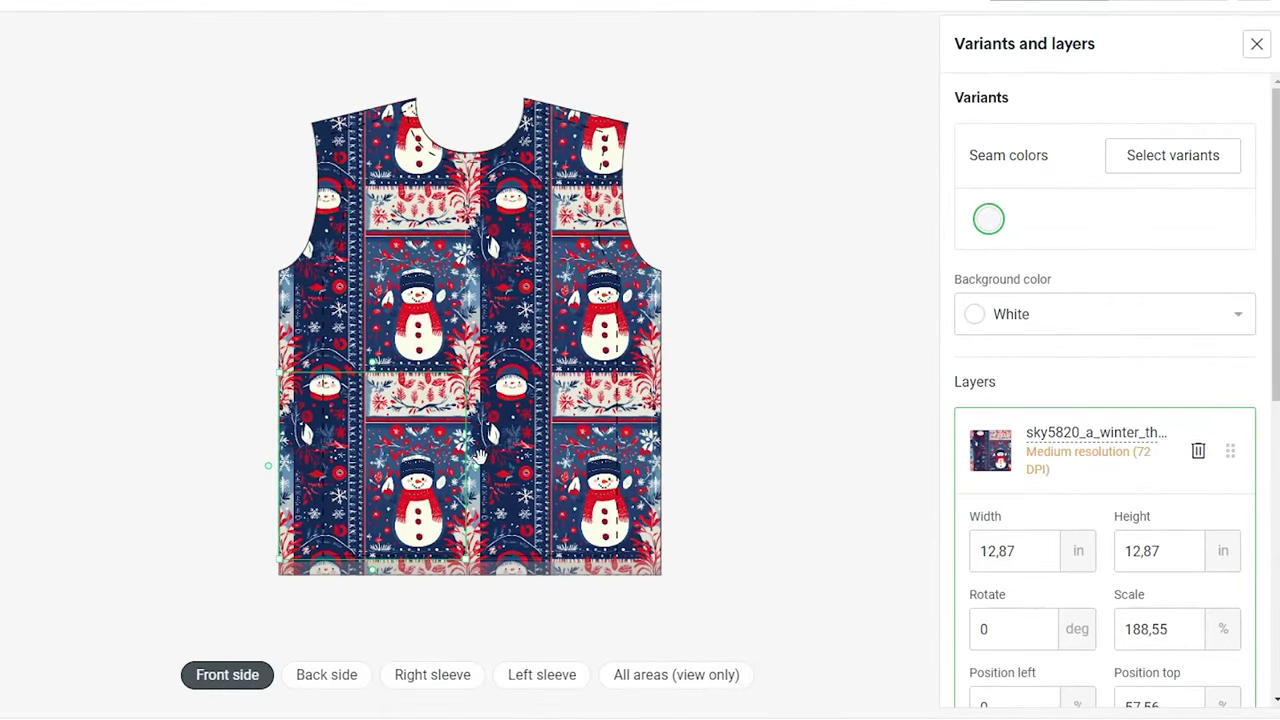
{"action": "scroll", "coordinate": [590, 318], "scroll_direction": "up", "scroll_amount": 3}
{"action": "scroll", "coordinate": [590, 318], "scroll_direction": "up", "scroll_amount": 1}
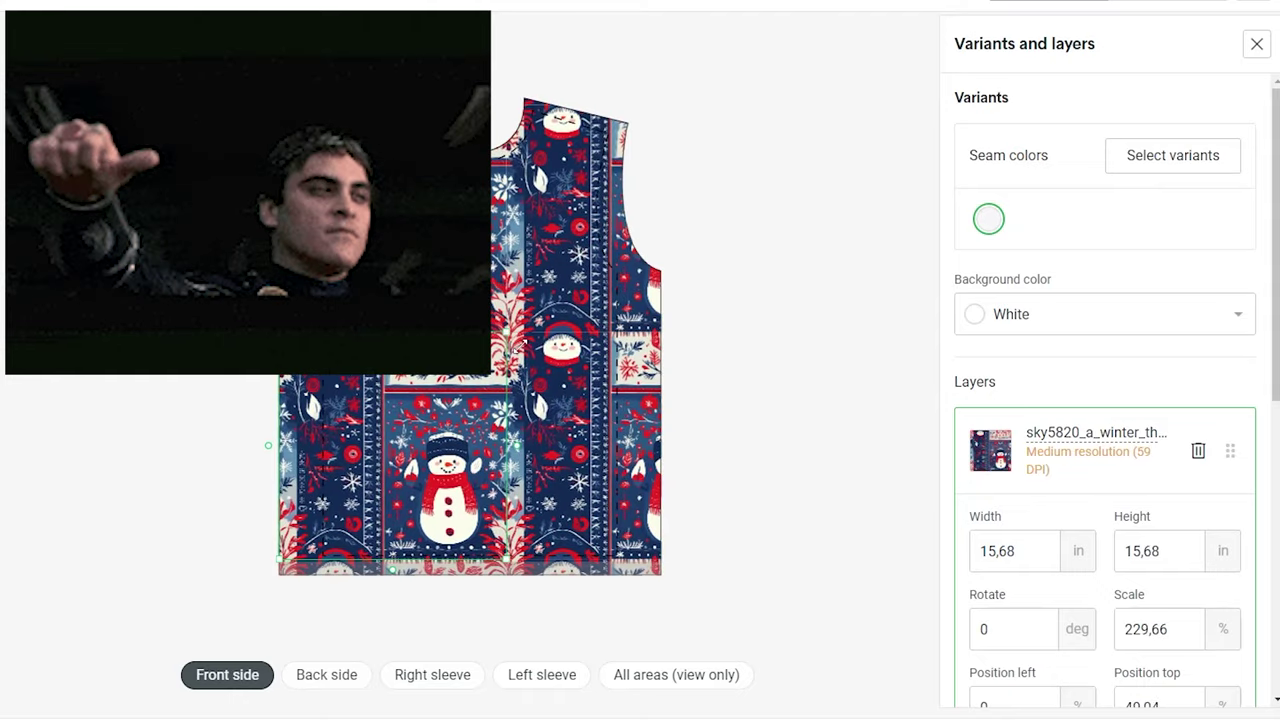
{"action": "scroll", "coordinate": [590, 318], "scroll_direction": "up", "scroll_amount": 1}
{"action": "scroll", "coordinate": [590, 318], "scroll_direction": "up", "scroll_amount": 1}
{"action": "left_click_drag", "start_coordinate": [588, 318], "coordinate": [625, 341]}
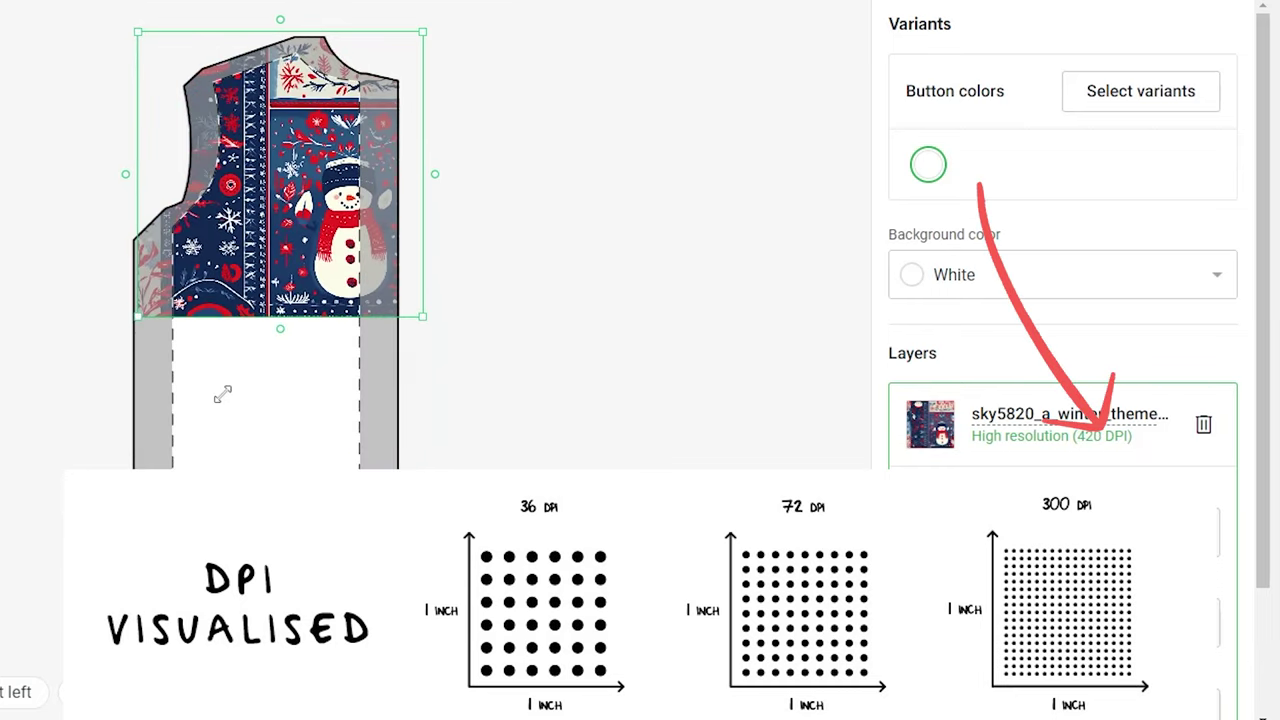
- Shrink the snowman pattern on another panel to raise its print DPI
{"action": "mouse_move", "coordinate": [222, 394]}
{"action": "left_mouse_down"}
{"action": "mouse_move", "coordinate": [308, 362]}
{"action": "mouse_move", "coordinate": [10, 595]}
{"action": "left_mouse_up"}
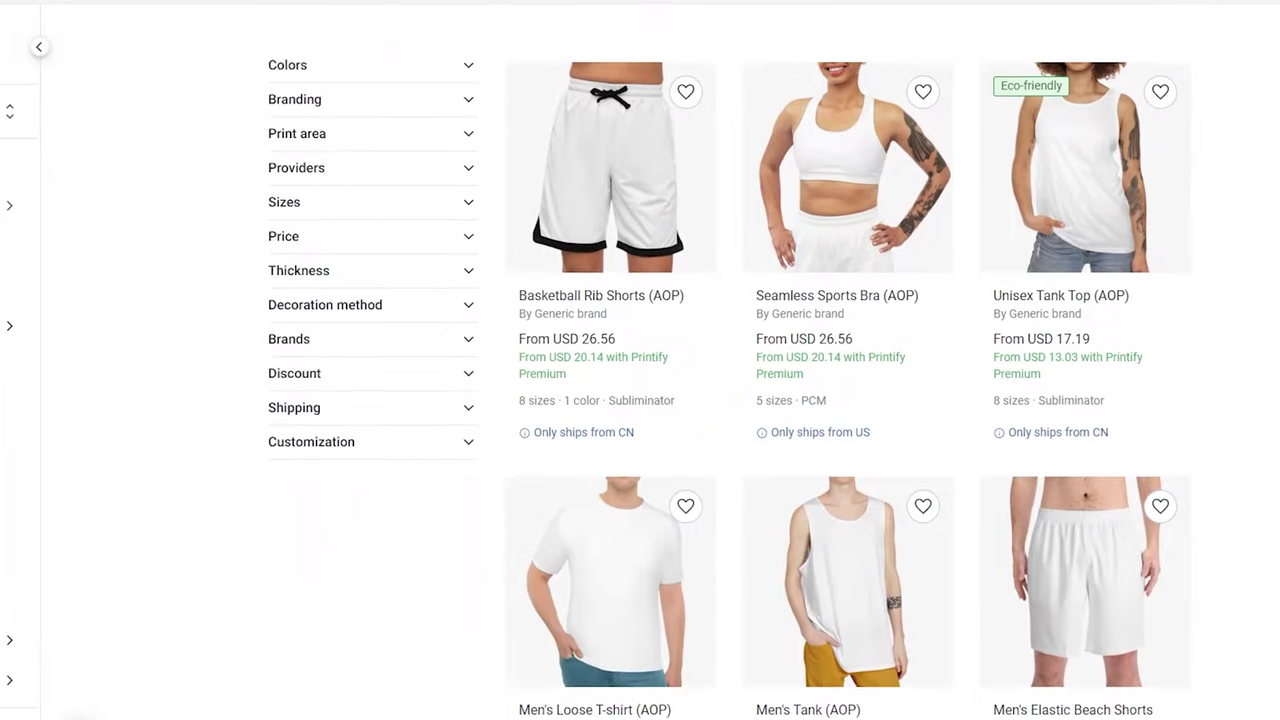
{"action": "scroll", "coordinate": [1188, 175], "scroll_direction": "down", "scroll_amount": 3}
{"action": "scroll", "coordinate": [1188, 175], "scroll_direction": "down", "scroll_amount": 3}
{"action": "scroll", "coordinate": [1188, 175], "scroll_direction": "down", "scroll_amount": 3}
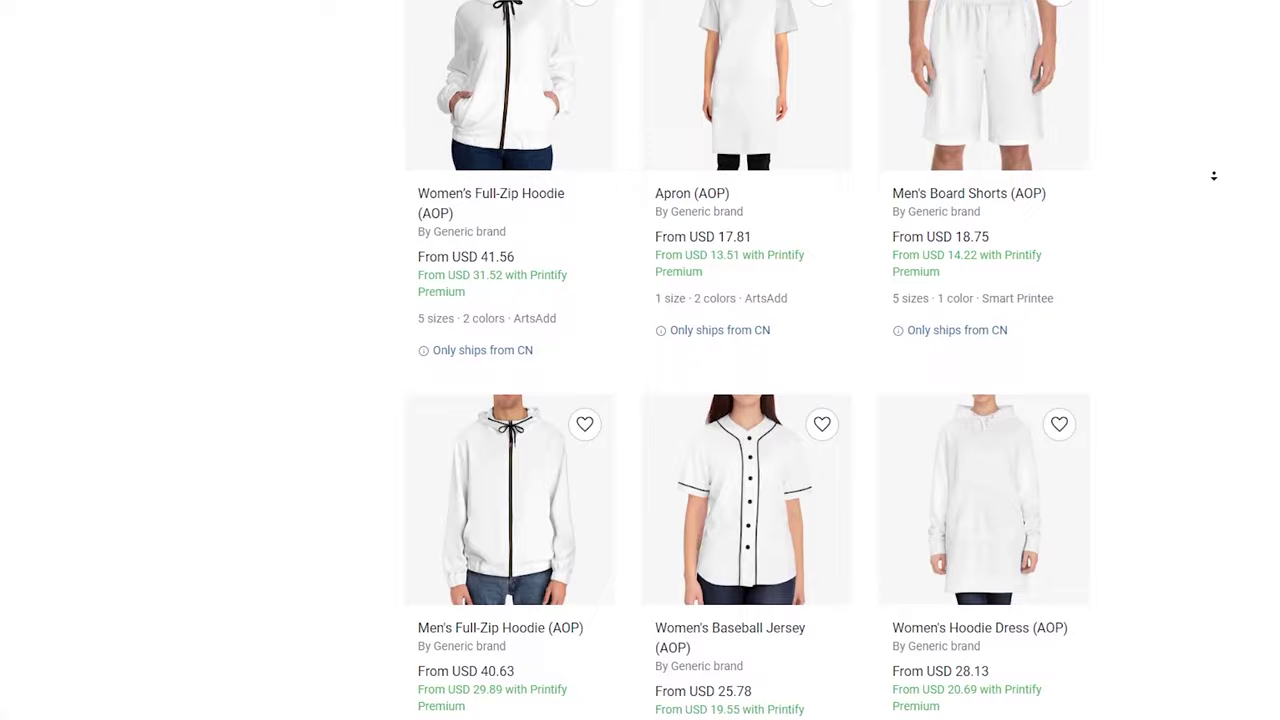
{"action": "scroll", "coordinate": [1188, 175], "scroll_direction": "down", "scroll_amount": 3}
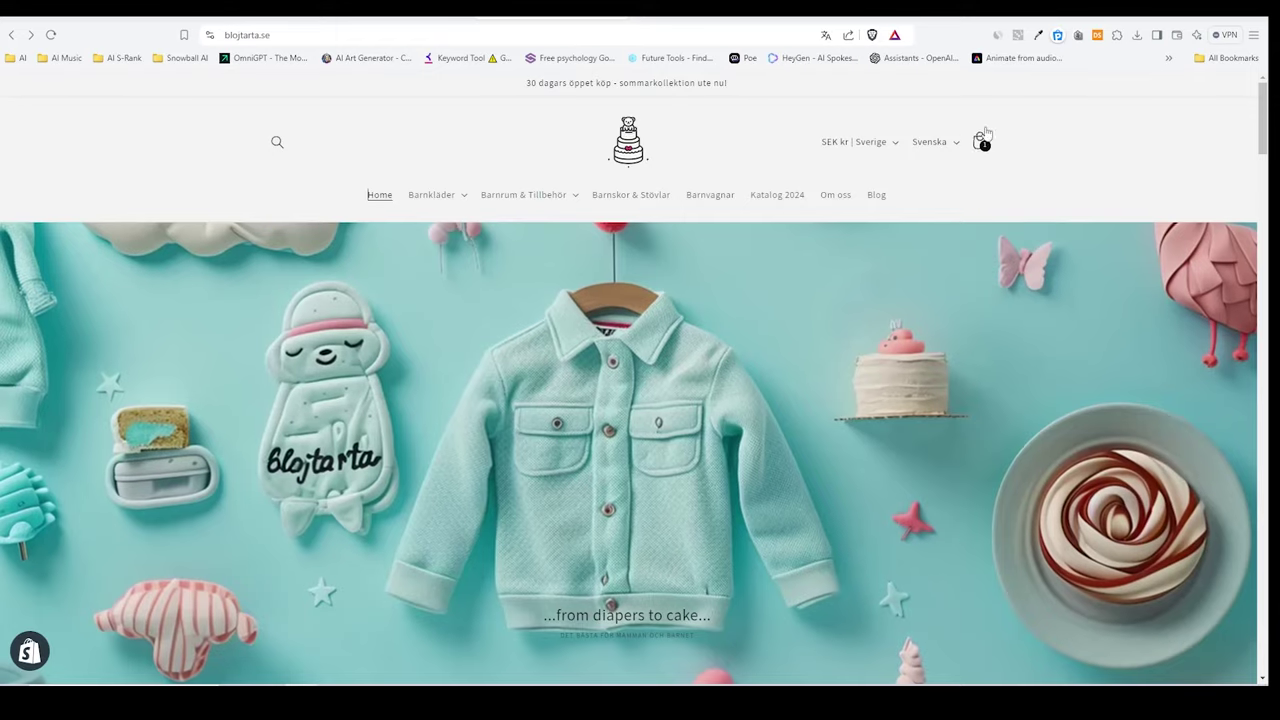
- Scroll the homepage to the Limited Edition 2024 image and open the Christmas collection
{"action": "scroll", "coordinate": [1030, 167], "scroll_direction": "down", "scroll_amount": 2}
{"action": "scroll", "coordinate": [1030, 167], "scroll_direction": "down", "scroll_amount": 5}
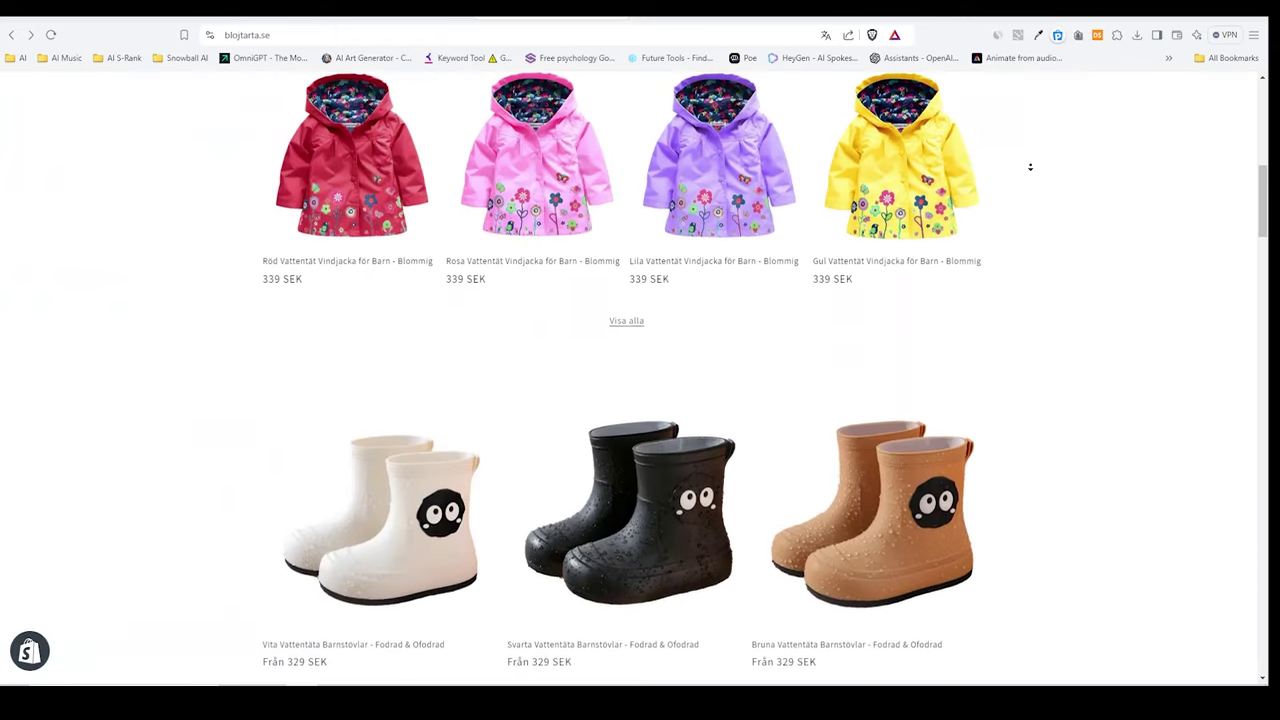
{"action": "scroll", "coordinate": [1030, 167], "scroll_direction": "down", "scroll_amount": 5}
{"action": "scroll", "coordinate": [1030, 167], "scroll_direction": "down", "scroll_amount": 5}
{"action": "scroll", "coordinate": [1030, 167], "scroll_direction": "down", "scroll_amount": 5}
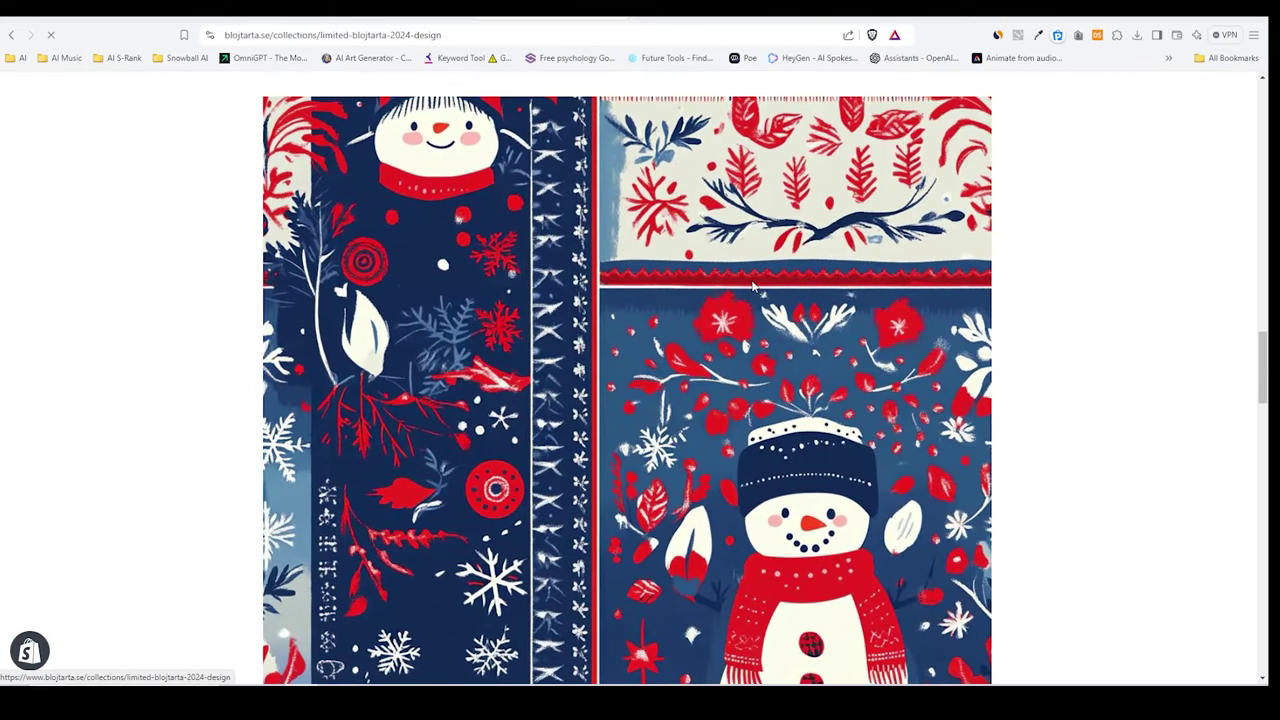
{"action": "left_click", "coordinate": [740, 280]}
- Browse the six all-over-print Christmas products, then go to the store blog
{"action": "scroll", "coordinate": [743, 283], "scroll_direction": "down", "scroll_amount": 1}
{"action": "scroll", "coordinate": [745, 290], "scroll_direction": "down", "scroll_amount": 1}
{"action": "scroll", "coordinate": [746, 295], "scroll_direction": "down", "scroll_amount": 1}
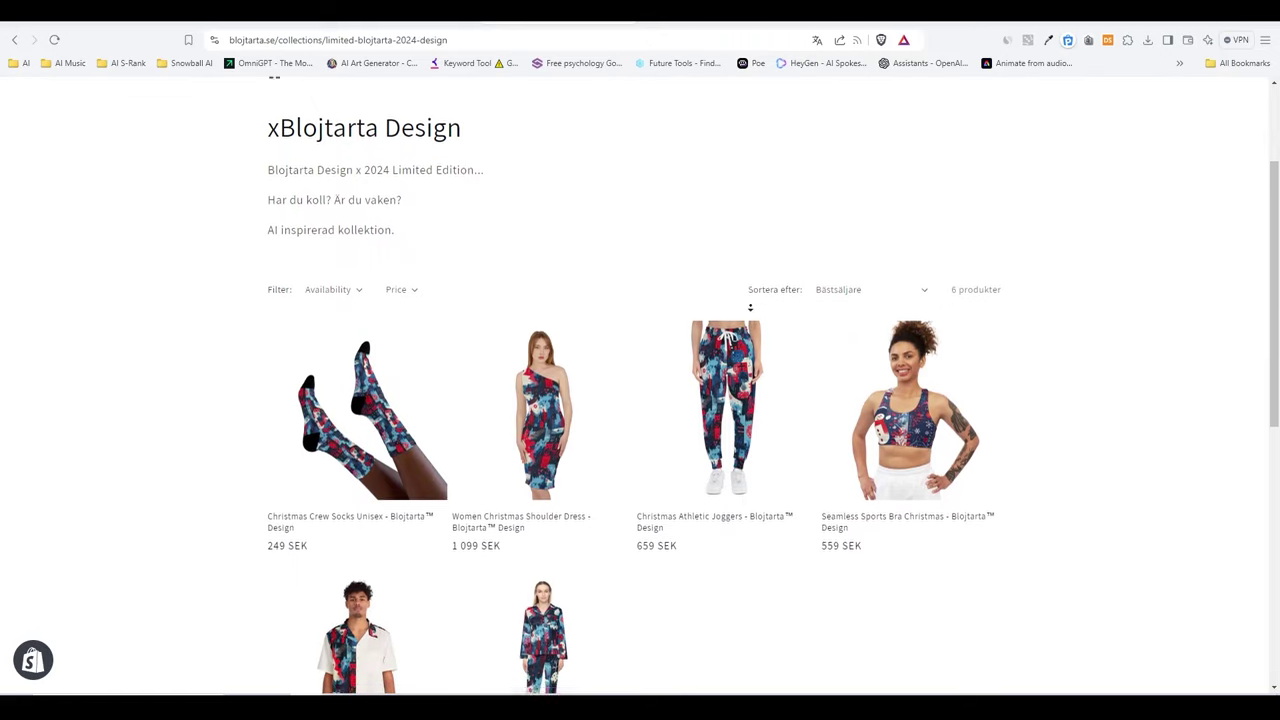
{"action": "scroll", "coordinate": [749, 307], "scroll_direction": "down", "scroll_amount": 2}
{"action": "scroll", "coordinate": [750, 309], "scroll_direction": "down", "scroll_amount": 1}
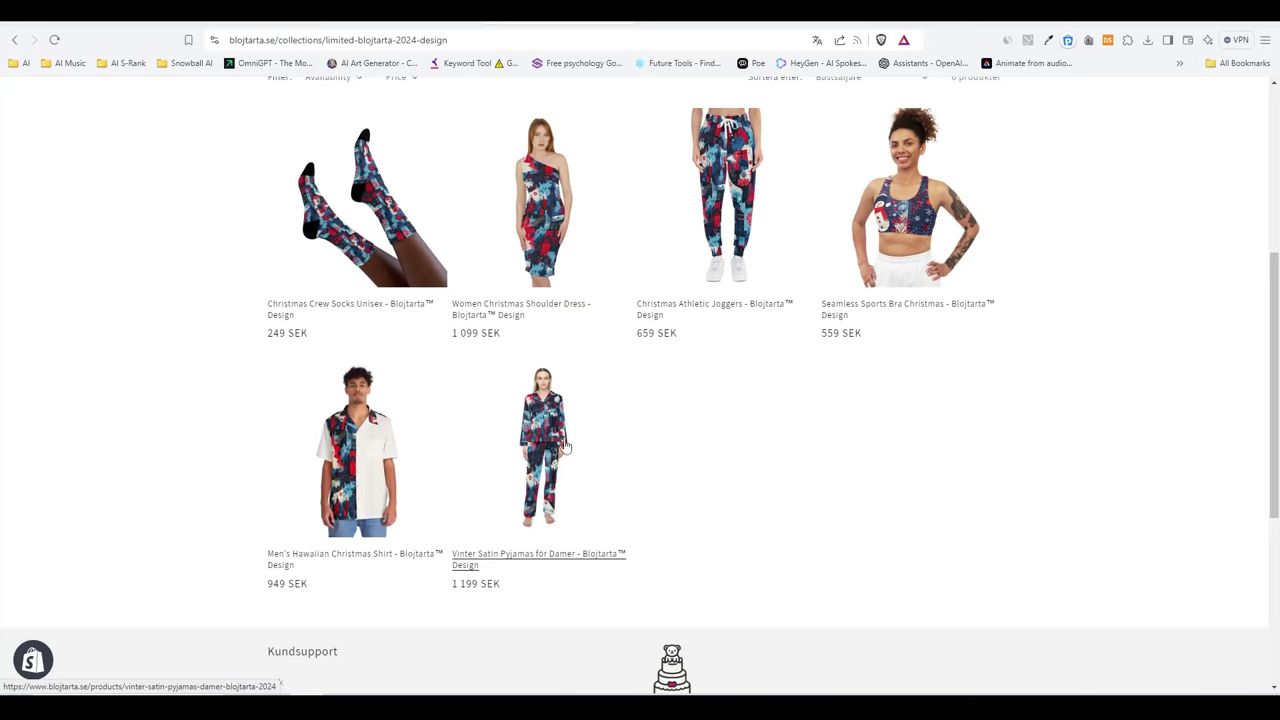
{"action": "middle_click", "coordinate": [1069, 449]}
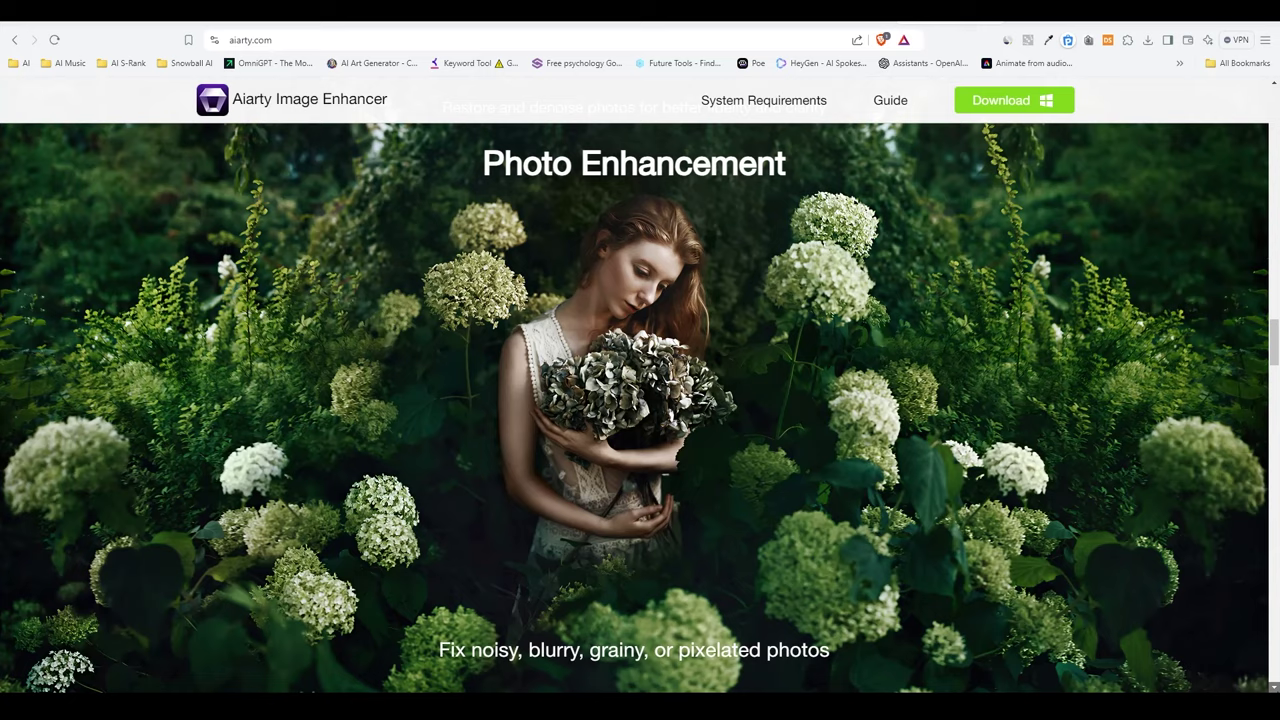
- Scroll aiarty.com past Generative AI Models to the 'All in Aiarty Image Enhancer' section
{"action": "scroll", "coordinate": [640, 400], "scroll_direction": "down", "scroll_amount": 4}
{"action": "scroll", "coordinate": [640, 400], "scroll_direction": "down", "scroll_amount": 3}
{"action": "scroll", "coordinate": [640, 400], "scroll_direction": "down", "scroll_amount": 3}
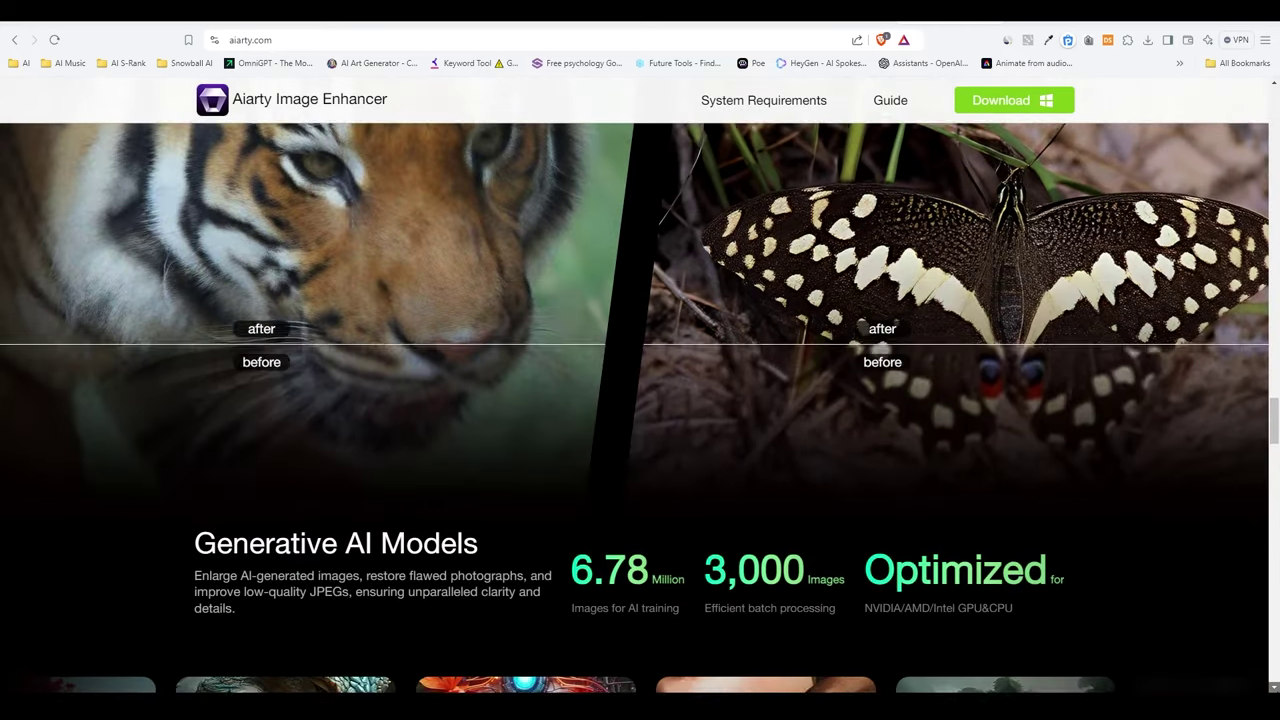
{"action": "scroll", "coordinate": [640, 400], "scroll_direction": "down", "scroll_amount": 3}
{"action": "scroll", "coordinate": [640, 400], "scroll_direction": "down", "scroll_amount": 3}
{"action": "scroll", "coordinate": [640, 400], "scroll_direction": "down", "scroll_amount": 1}
{"action": "scroll", "coordinate": [640, 400], "scroll_direction": "down", "scroll_amount": 1}
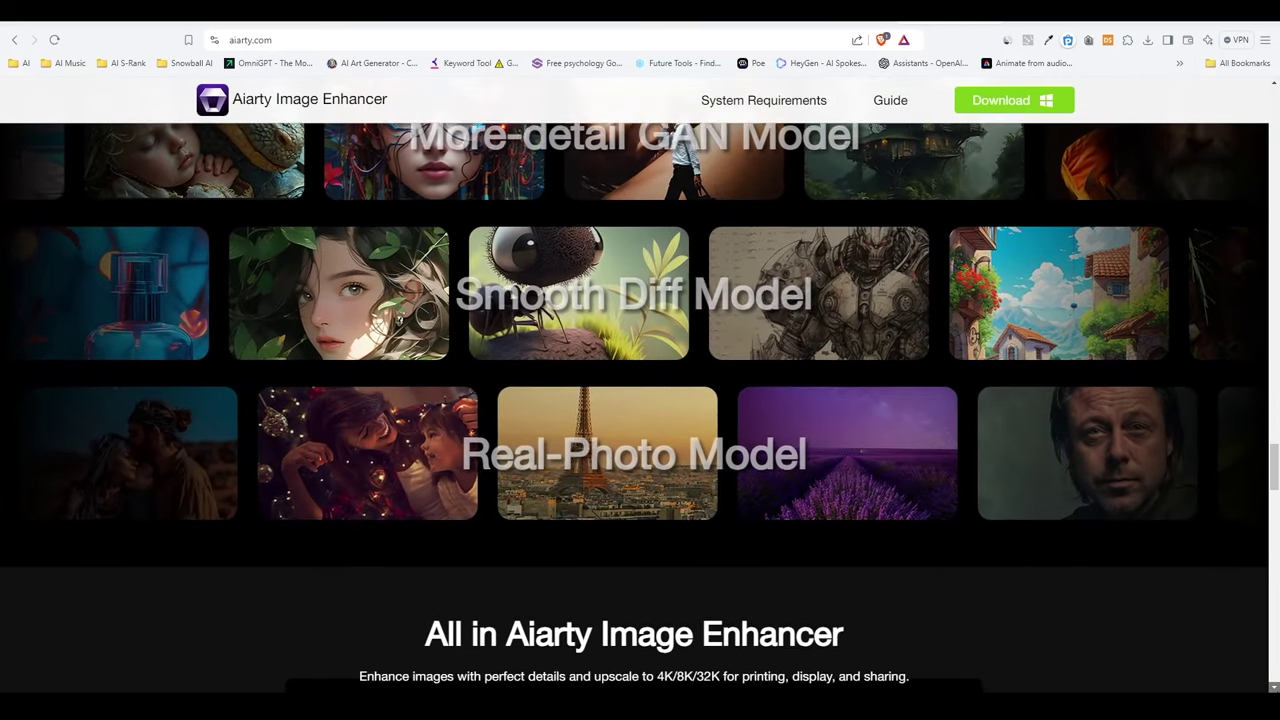
{"action": "scroll", "coordinate": [640, 400], "scroll_direction": "down", "scroll_amount": 1}
{"action": "scroll", "coordinate": [640, 400], "scroll_direction": "down", "scroll_amount": 3}
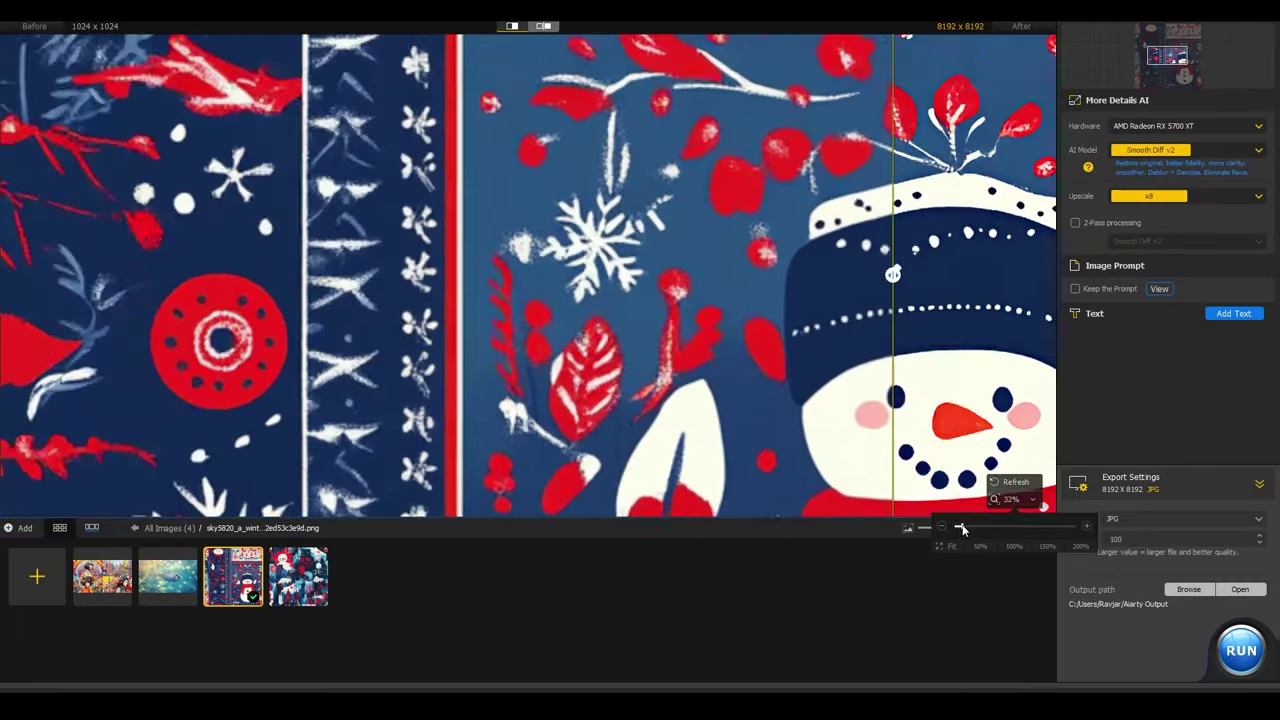
- Zoom the preview from 32% to 84% on the snowman's face
{"action": "left_click_drag", "start_coordinate": [963, 530], "coordinate": [986, 527]}
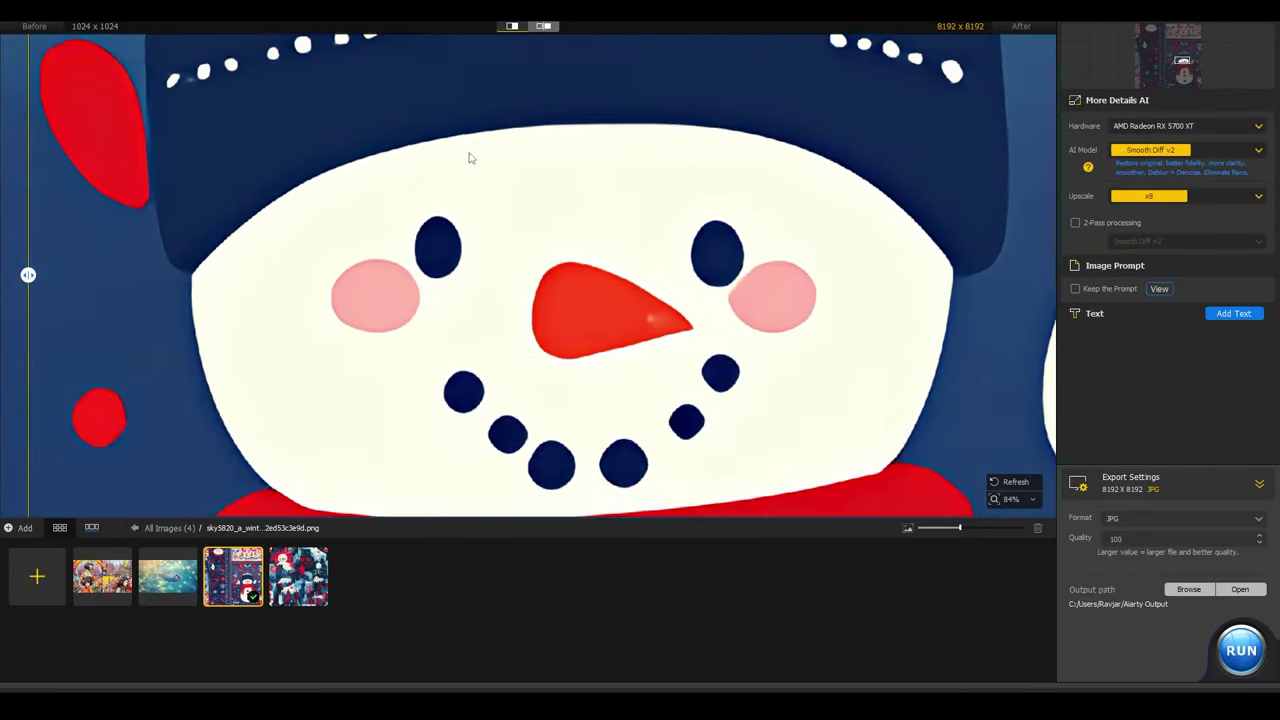